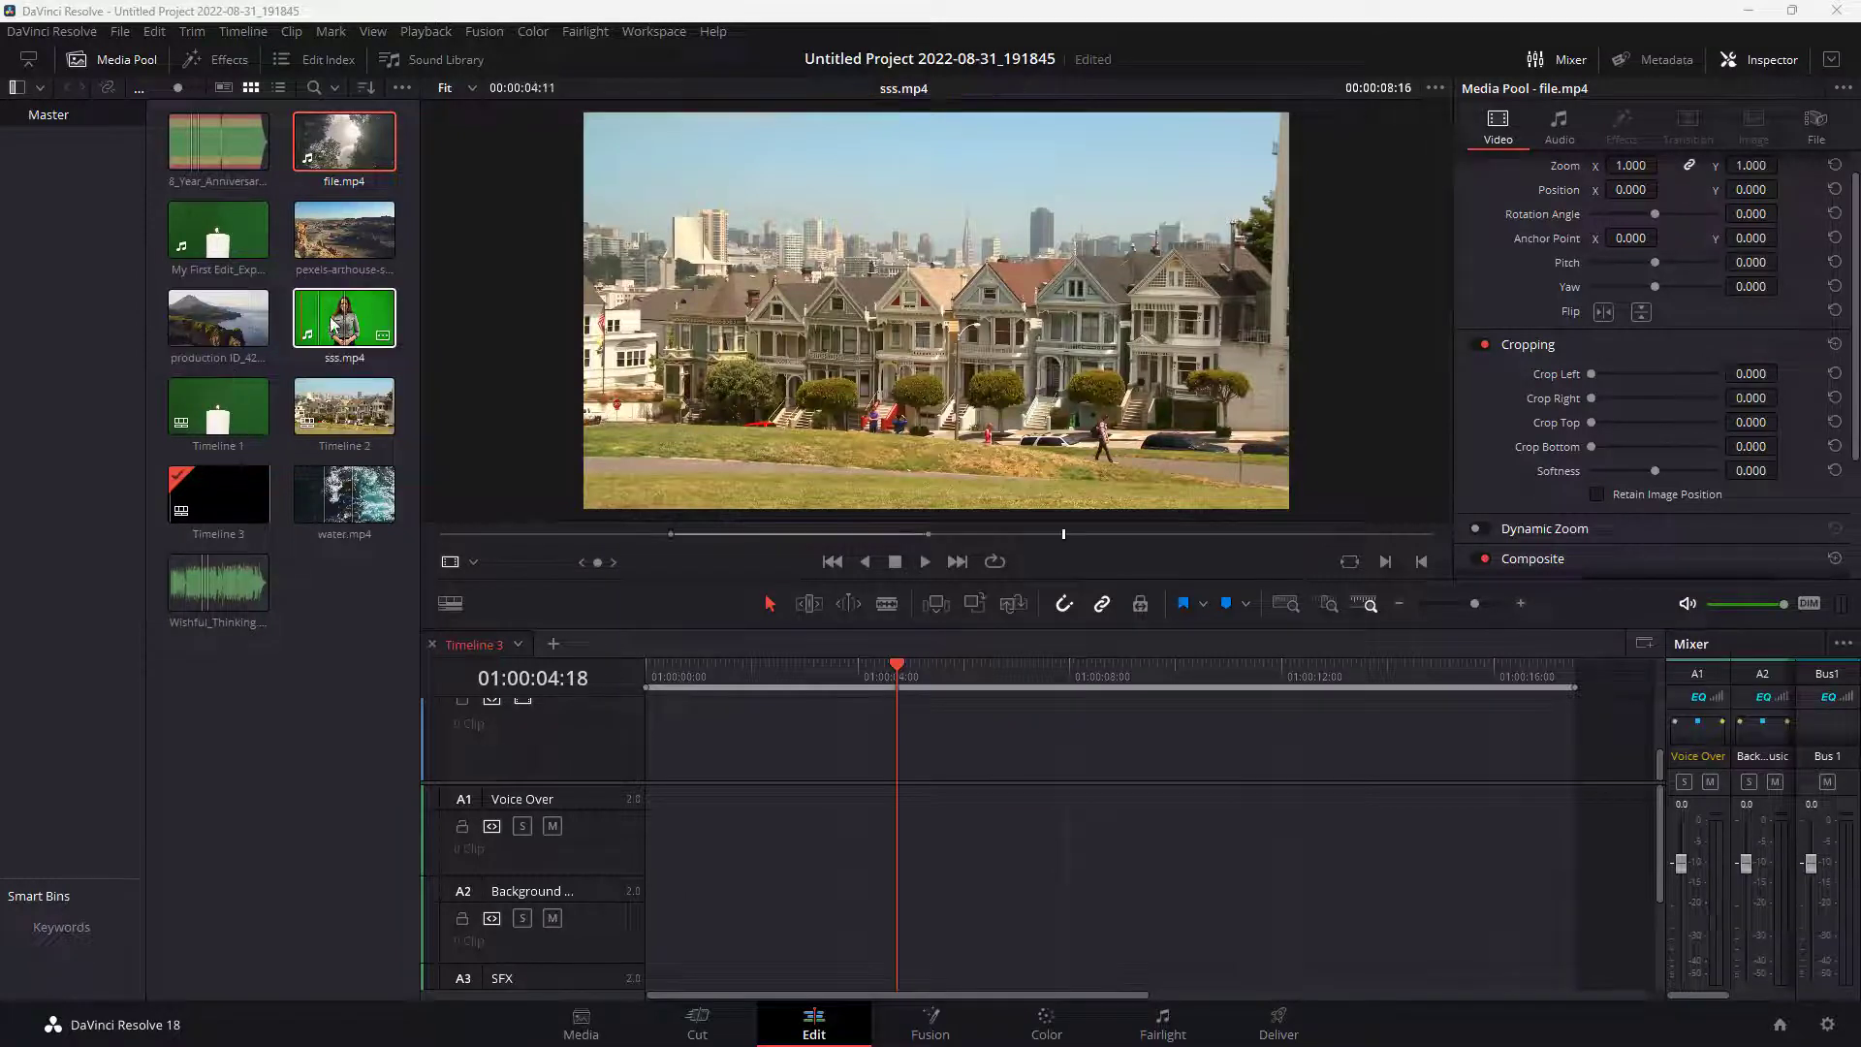
Place production ID_4205697.mp4 from the Media Pool onto the Front Video track of Timeline 3
left_click(225, 327)
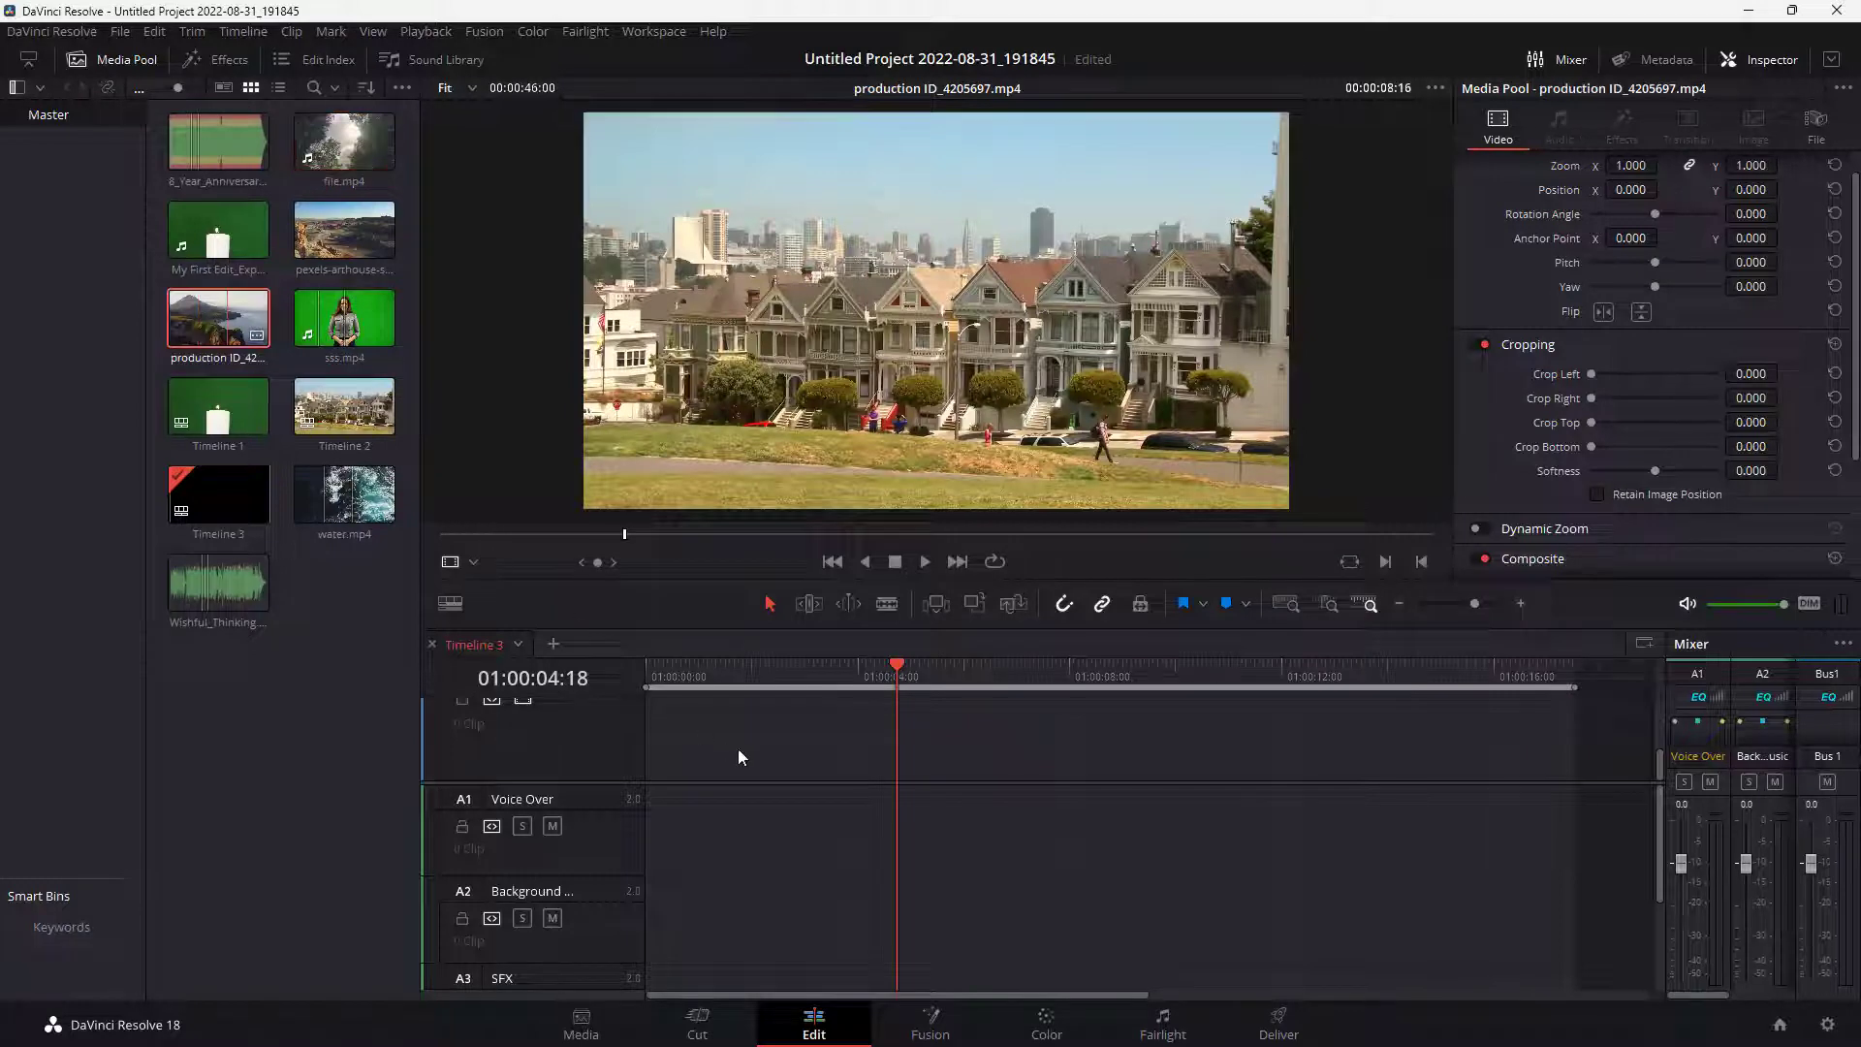
left_click_drag(738, 757, 777, 765)
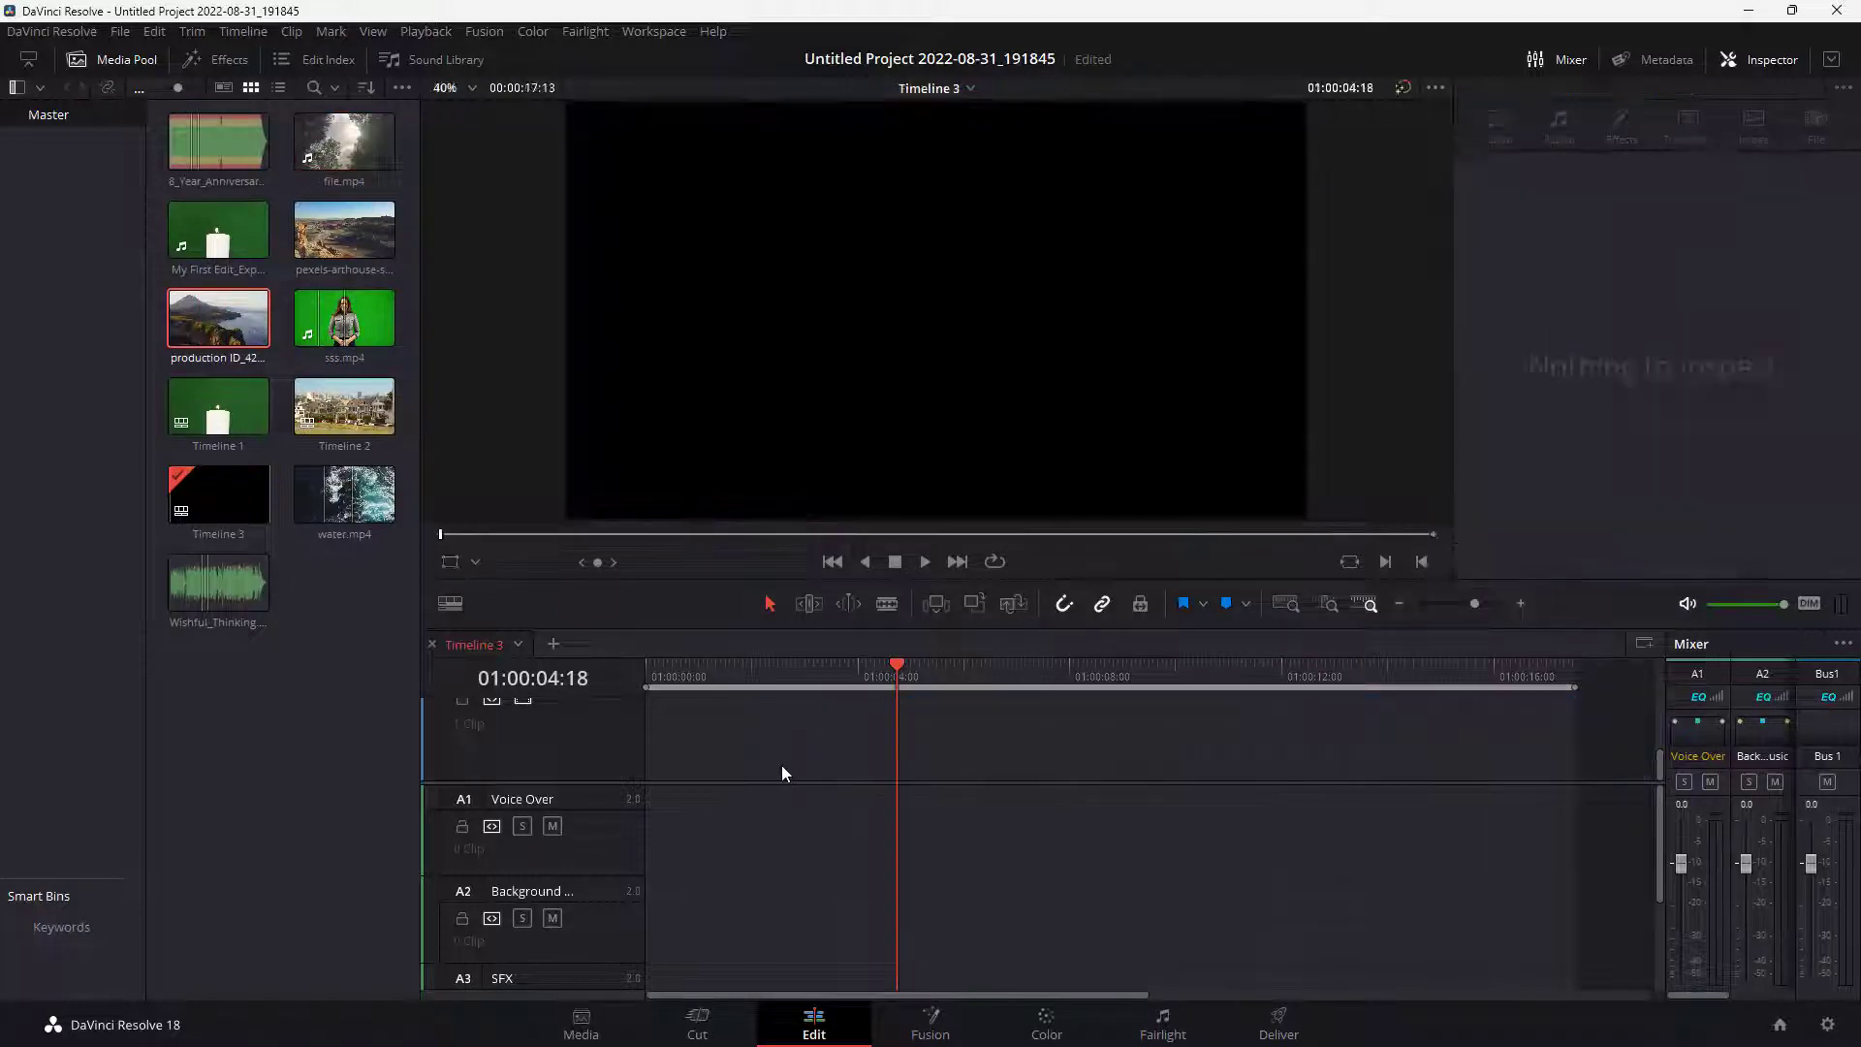
key("Home")
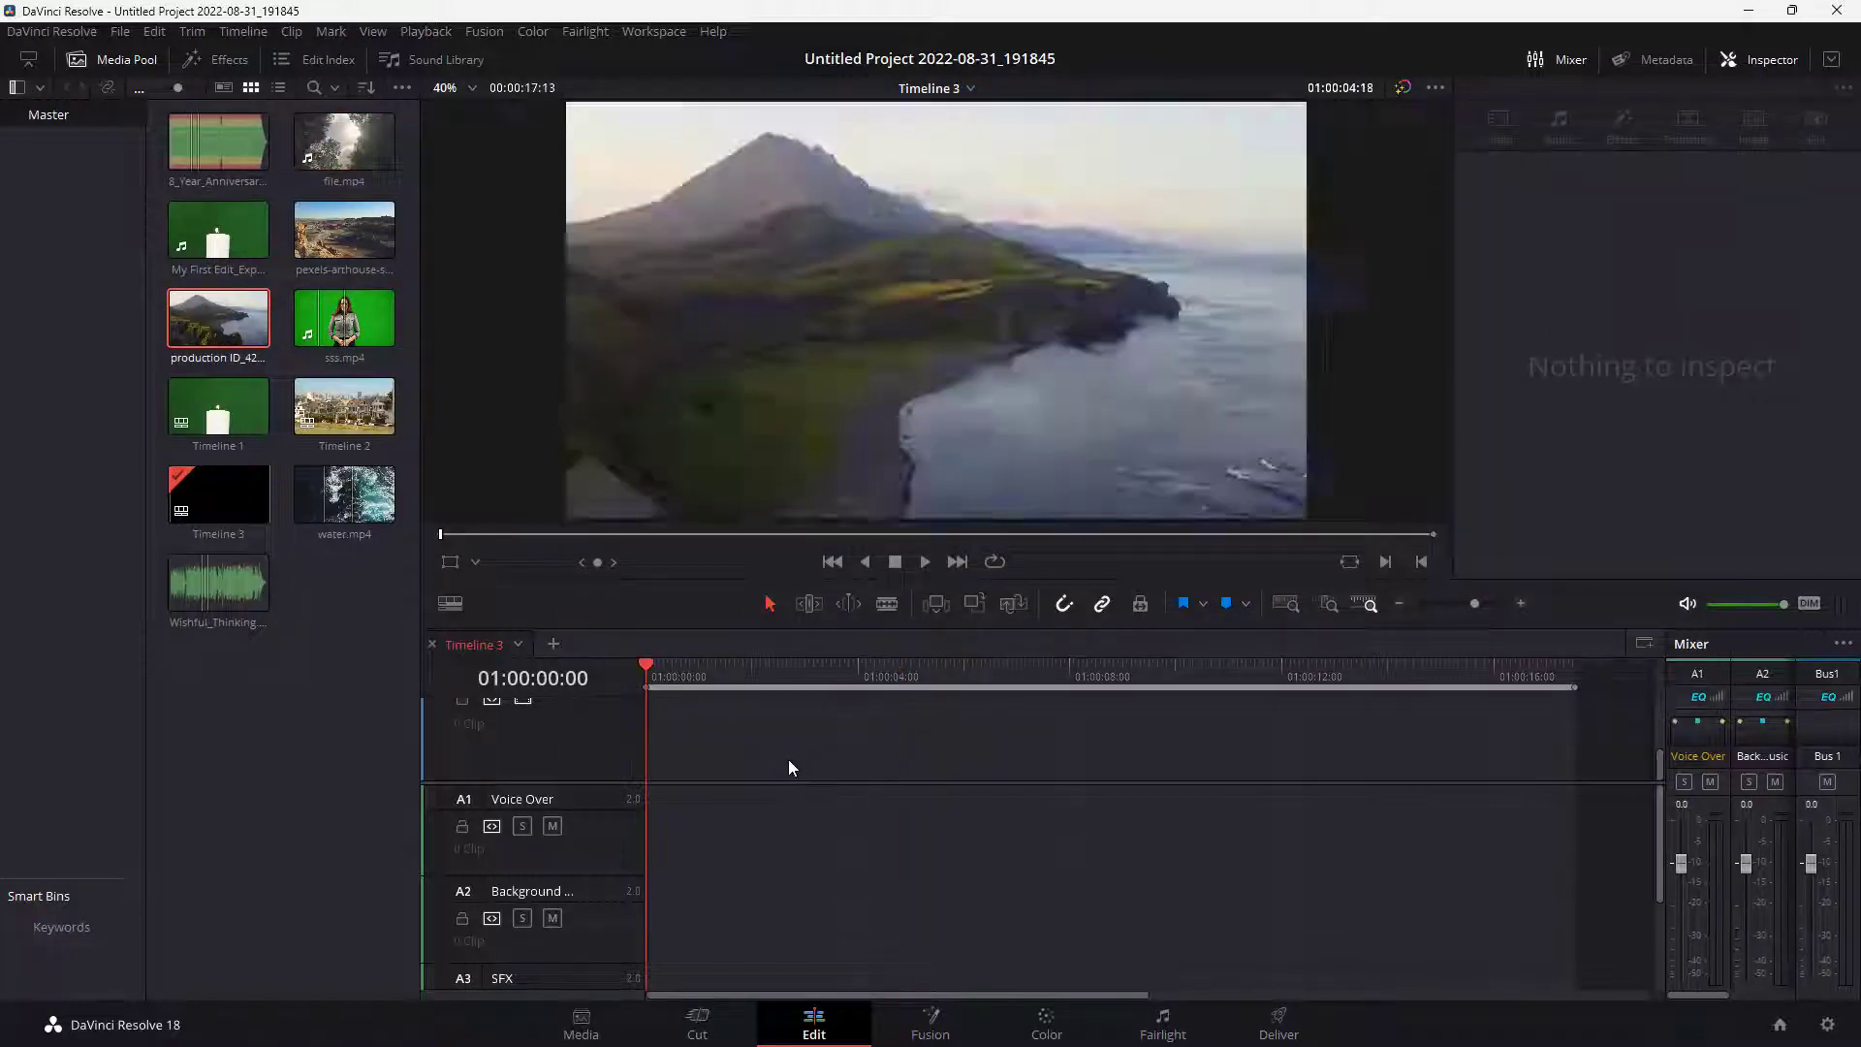
key("q")
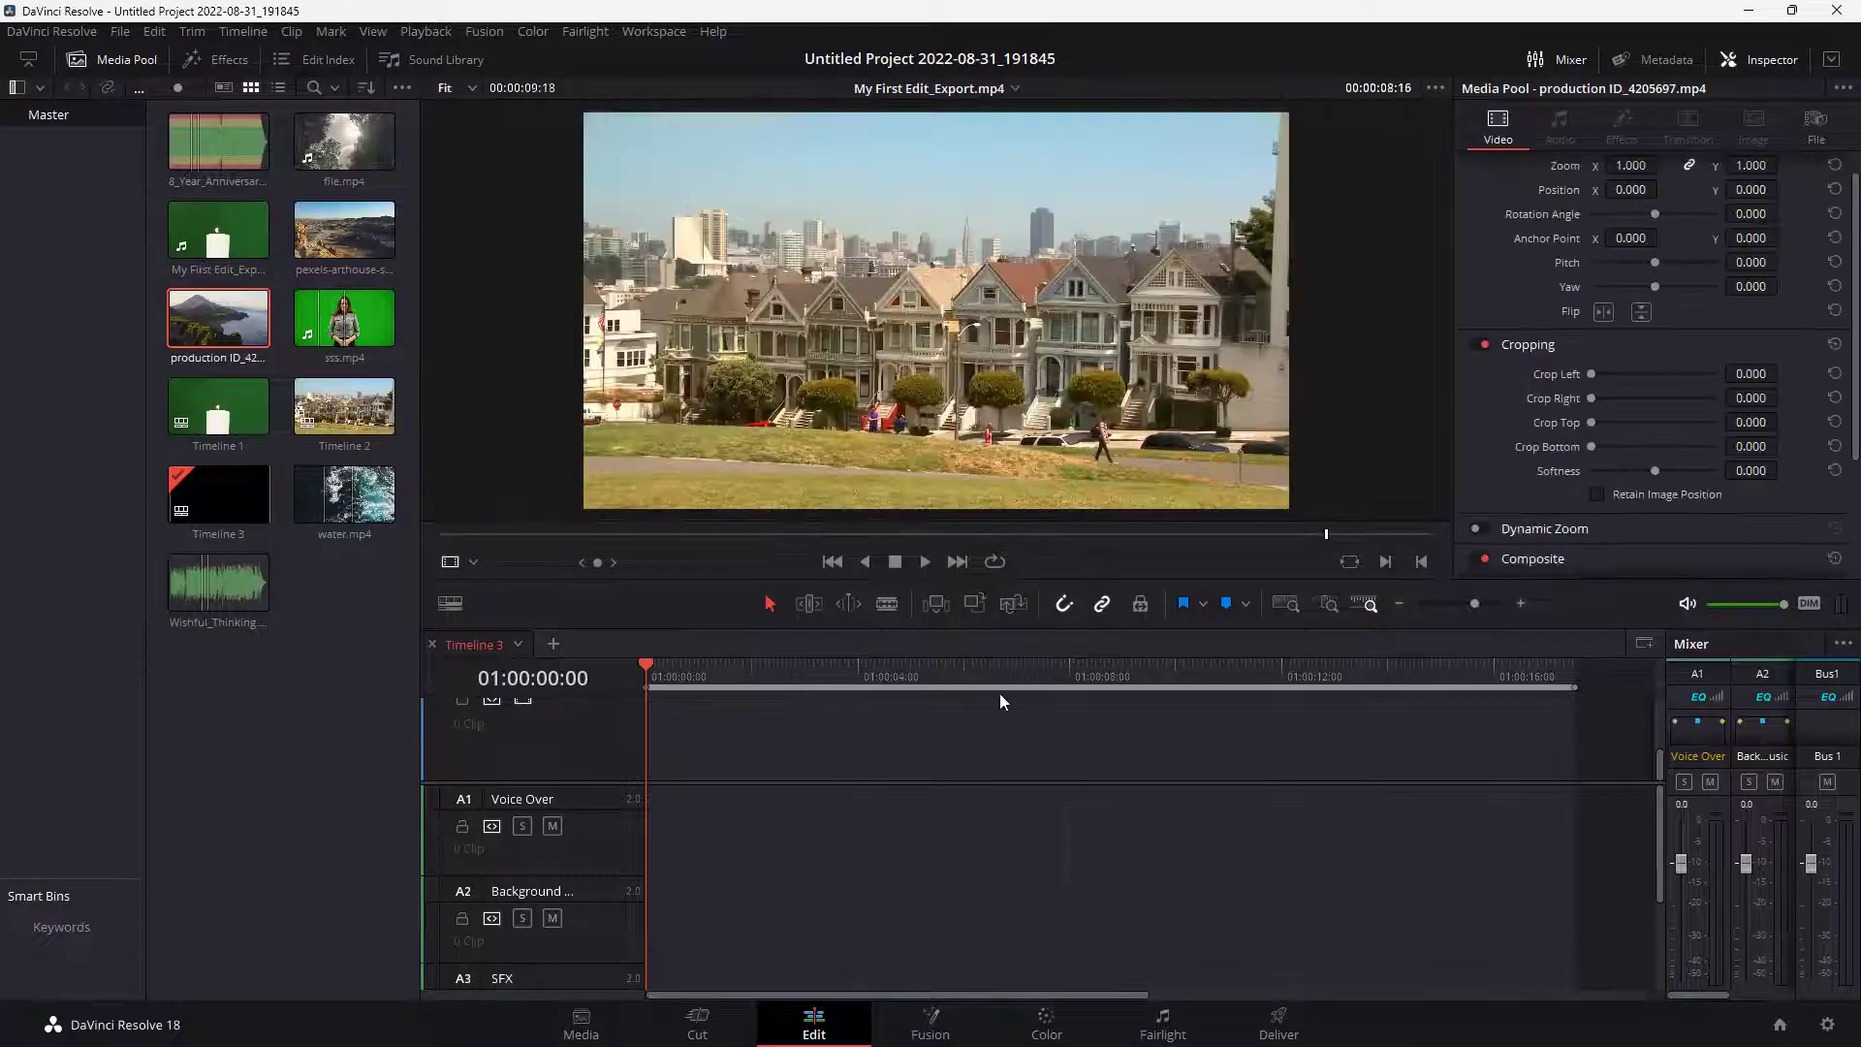
scroll(911, 742, "up", 2)
left_click_drag(218, 330, 906, 748)
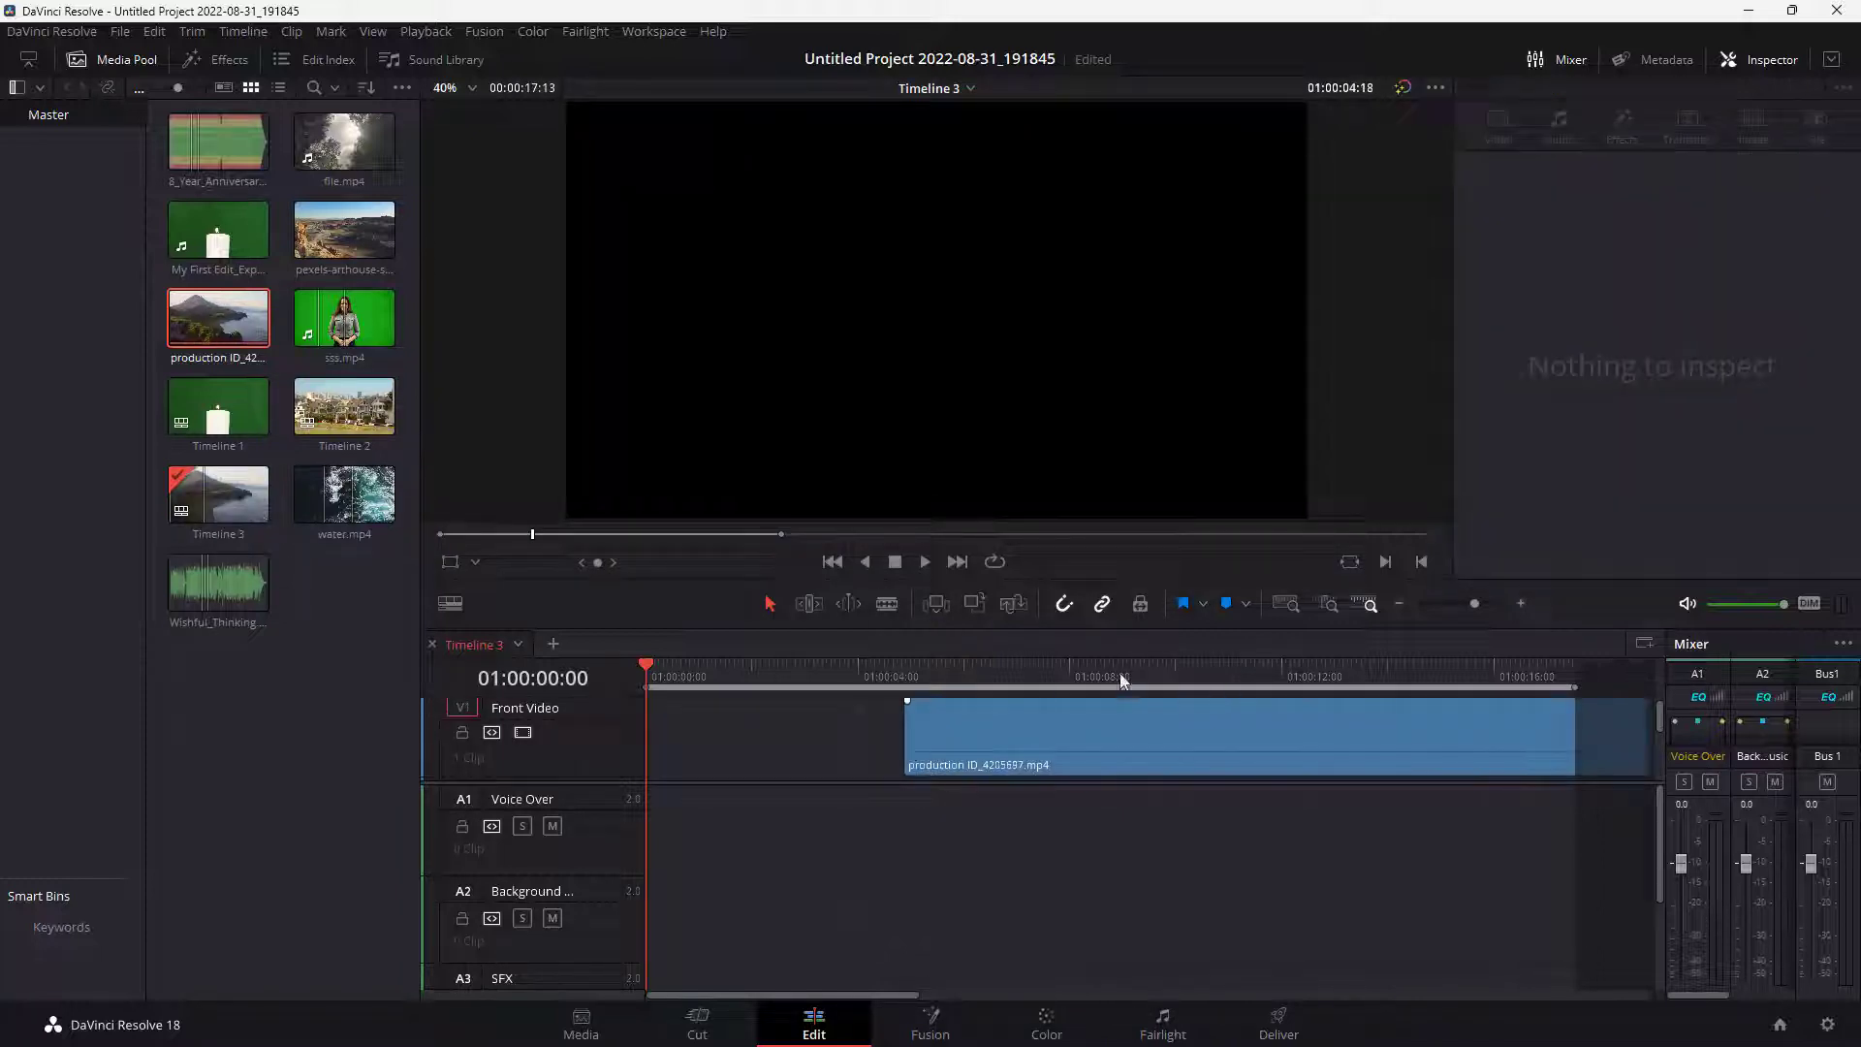
Move the playhead to 01:00:08:23 and select the coastline clip on the timeline
left_click(1120, 673)
left_click(1153, 722)
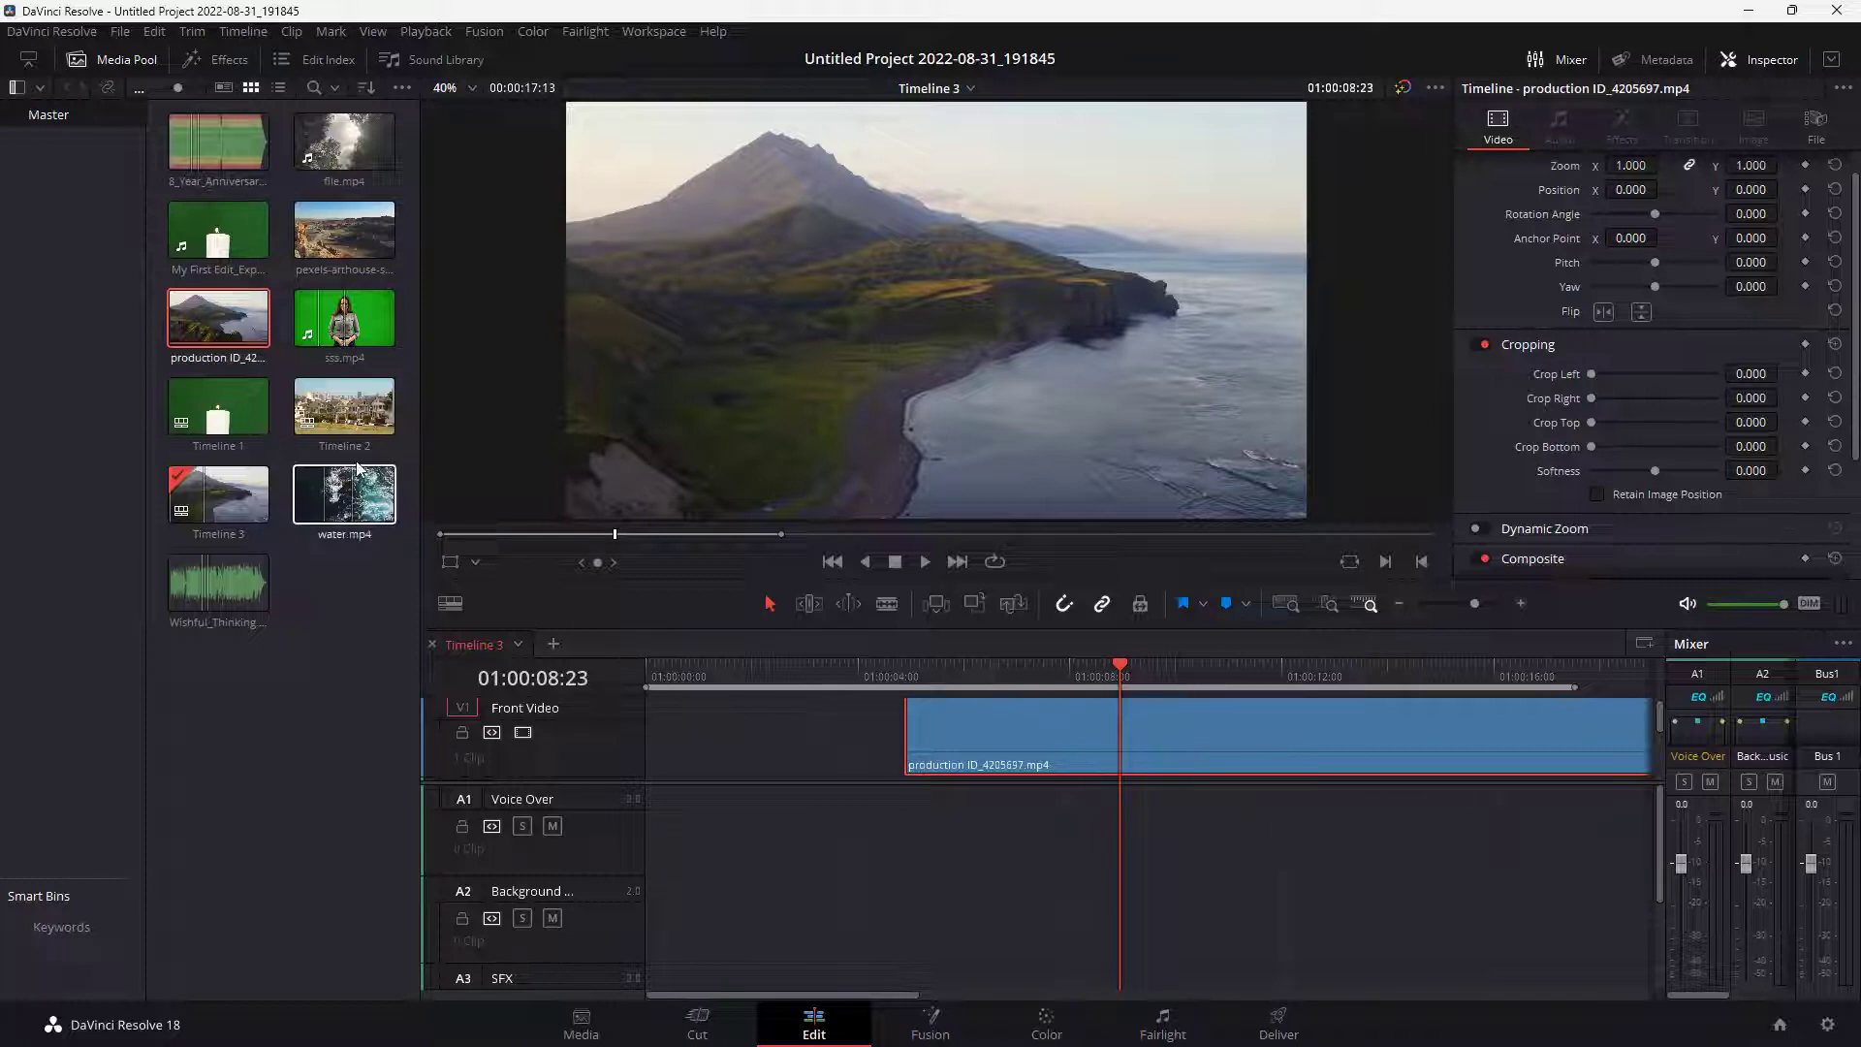
left_click(281, 504)
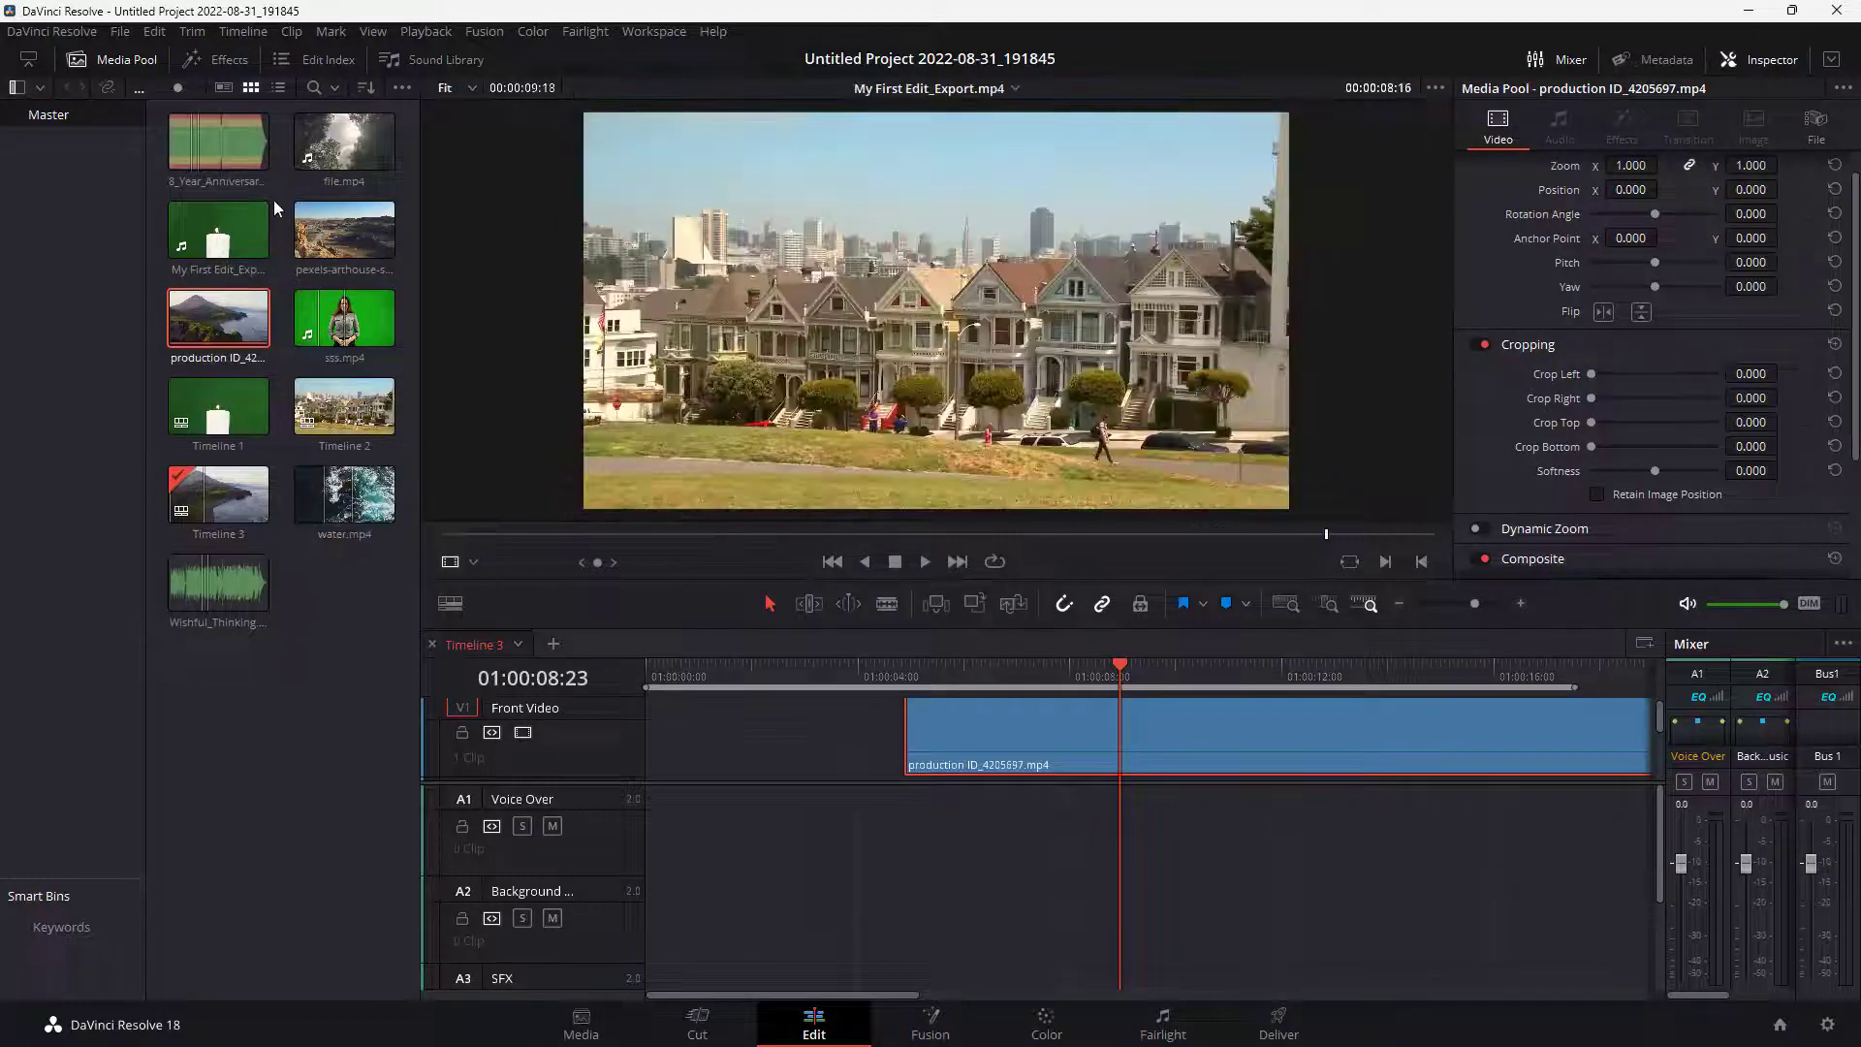
left_click(982, 729)
Open the Effects library and expand Open FX to browse the Resolve FX filters down to Stylize
left_click(237, 61)
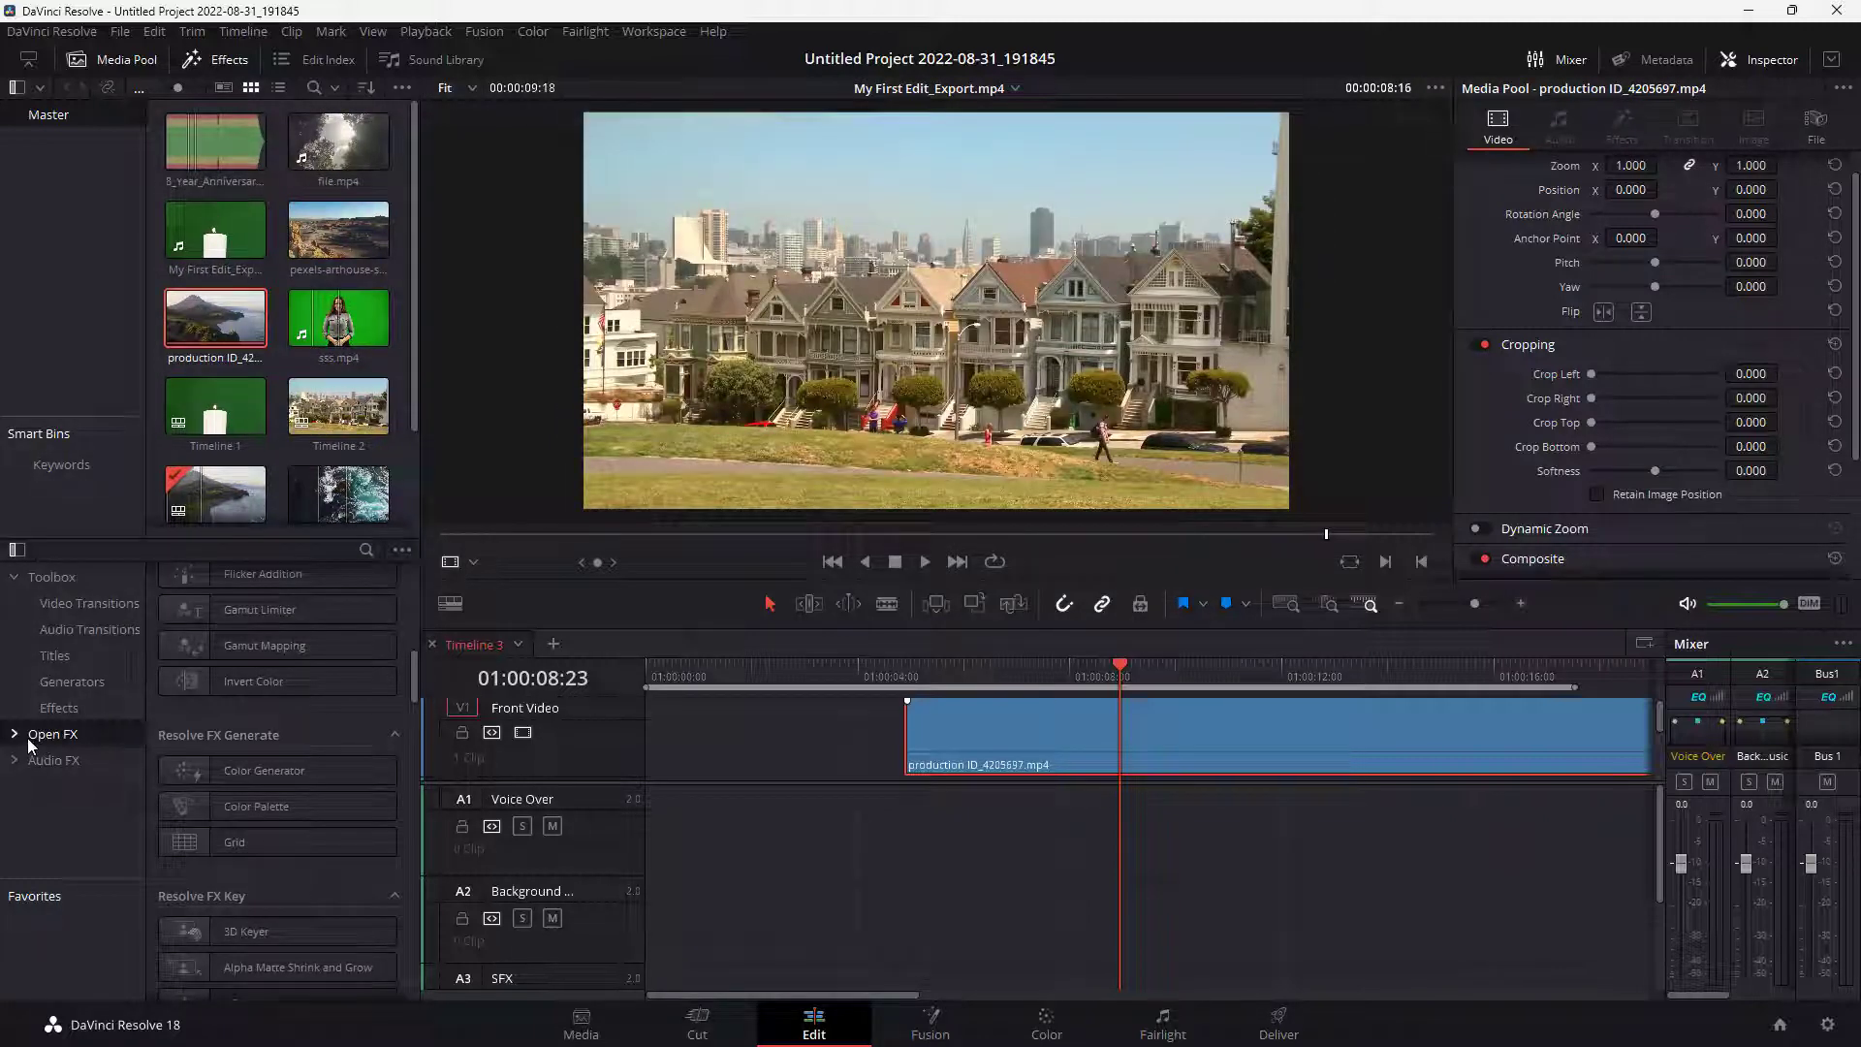
scroll(382, 782, "down", 10)
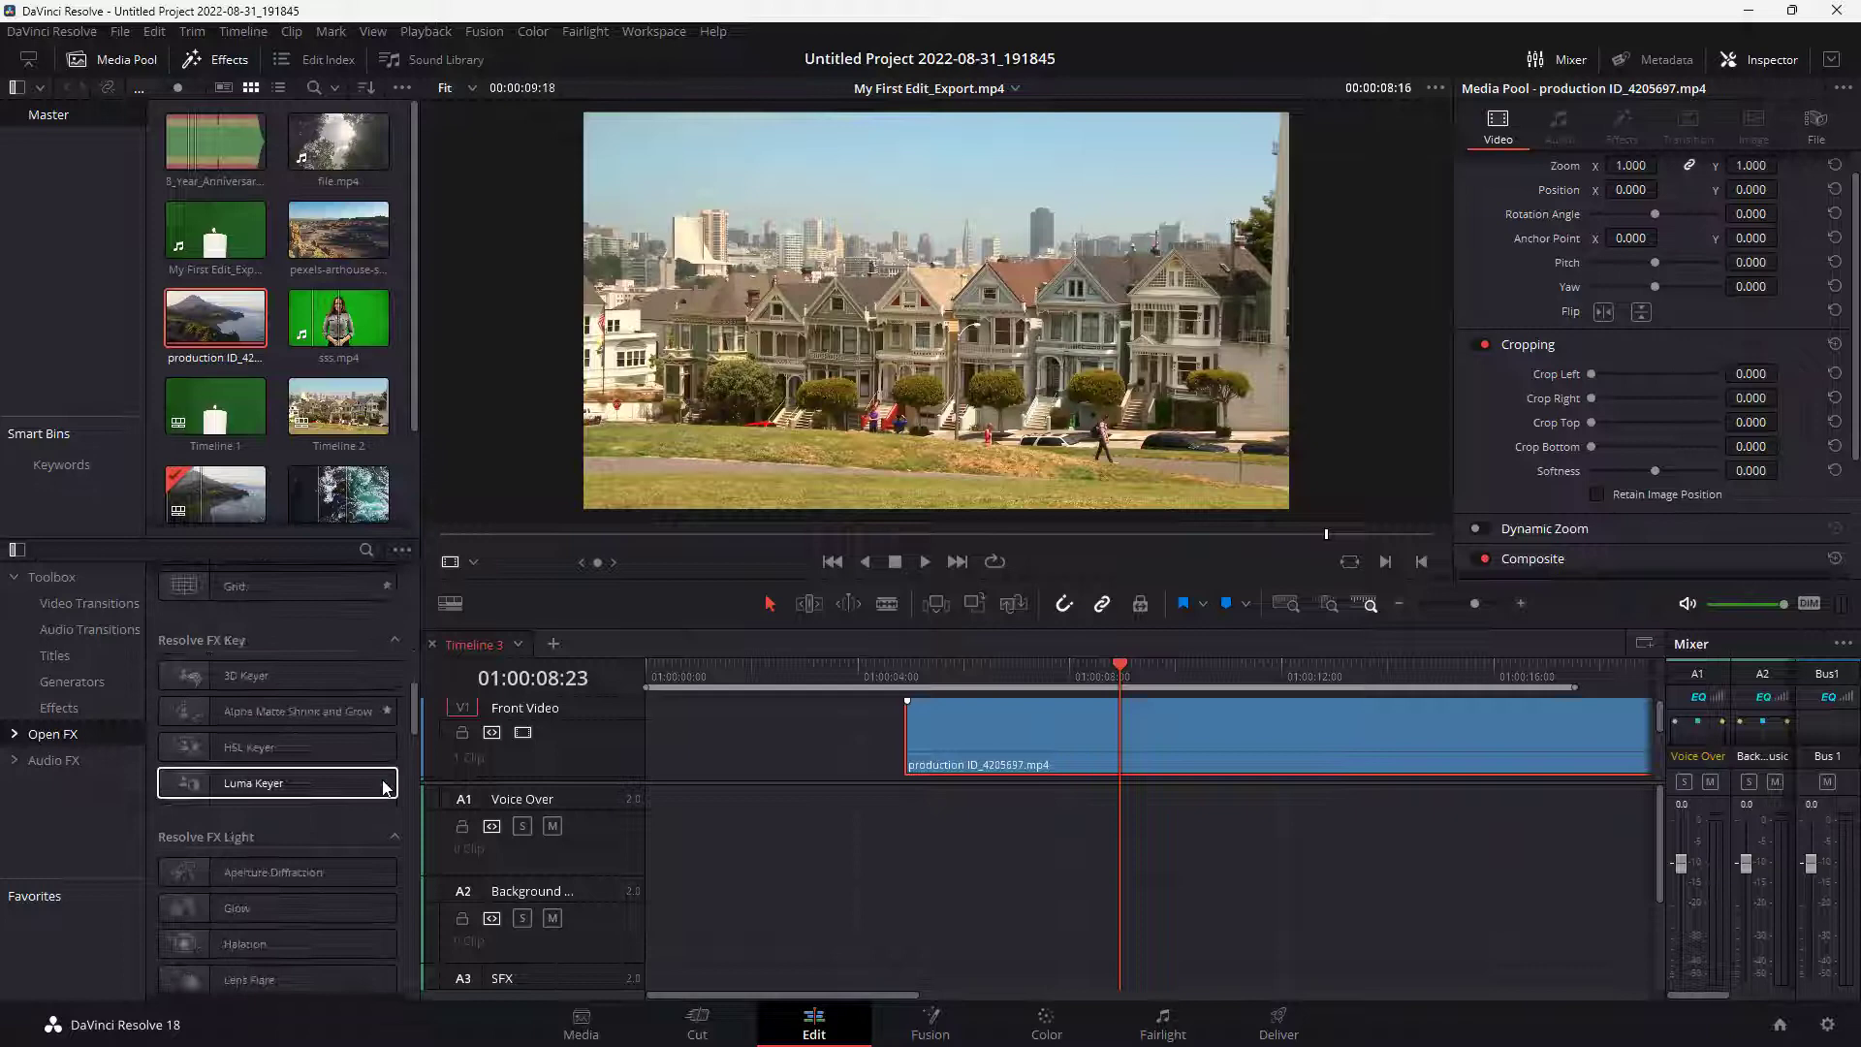
scroll(384, 787, "down", 5)
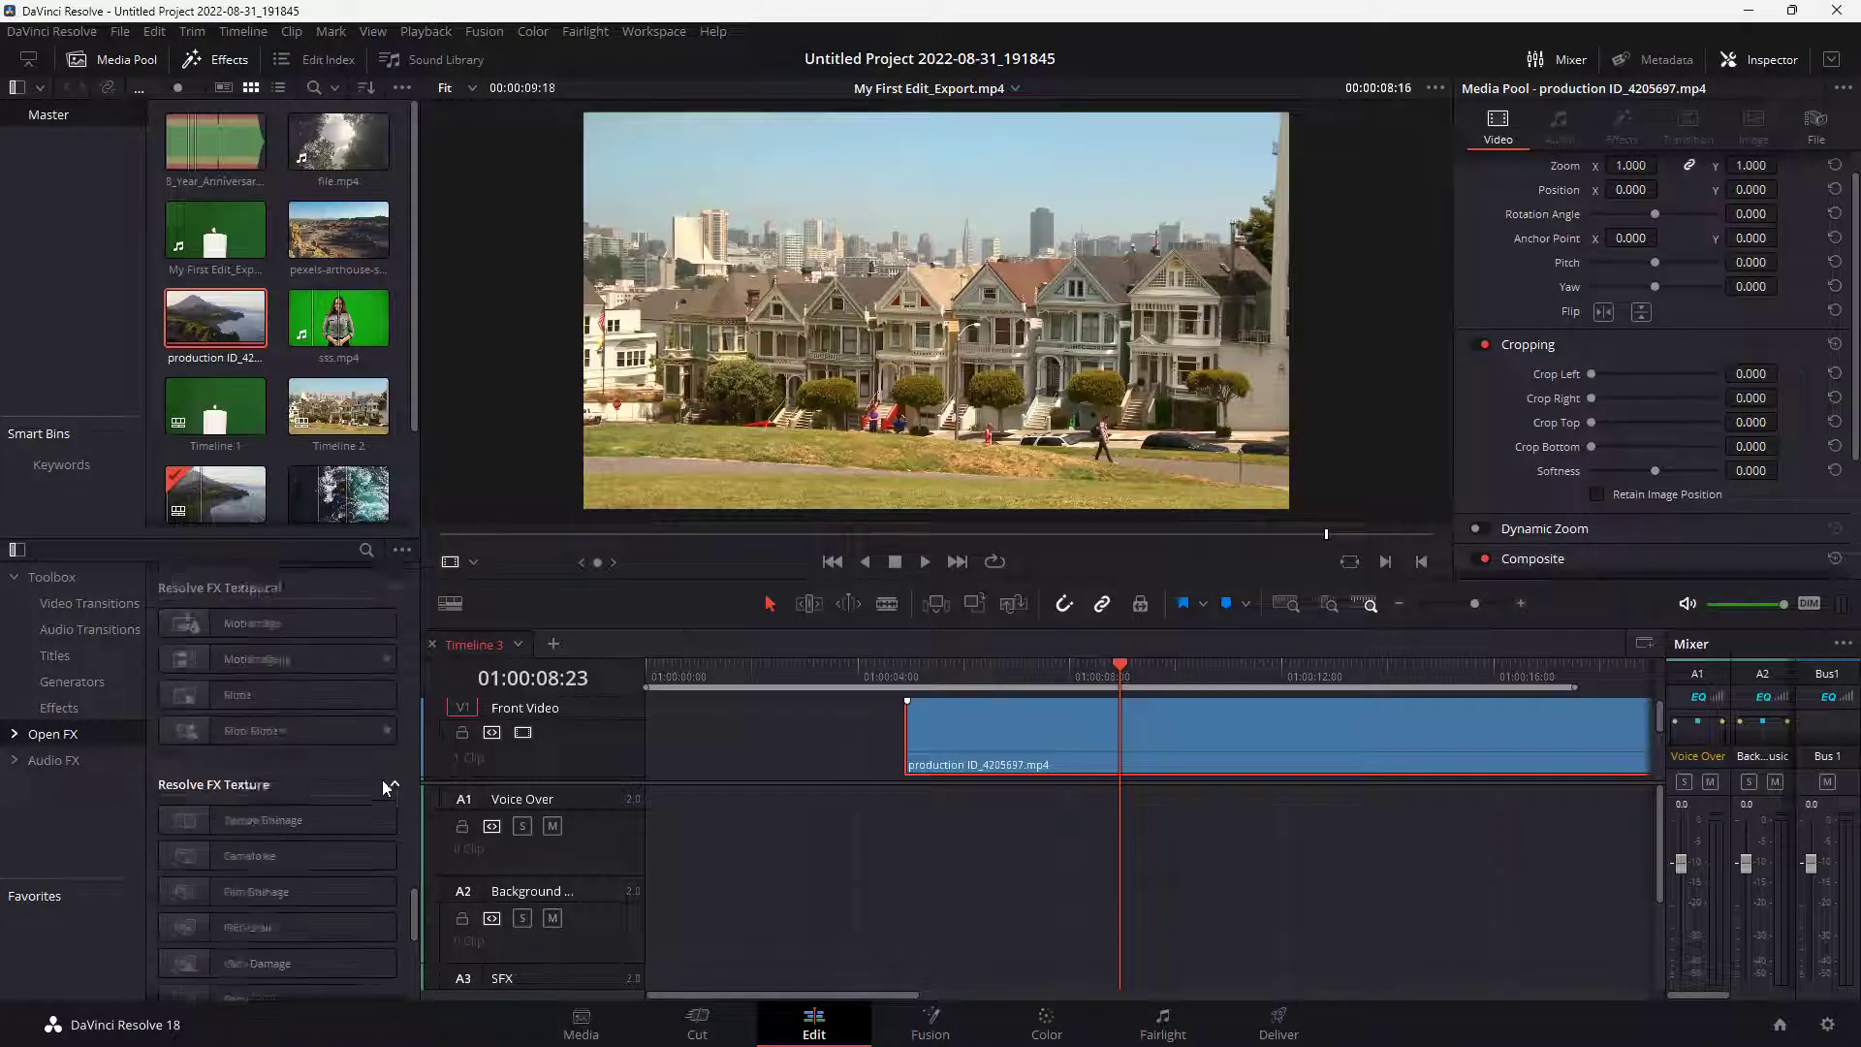
left_click(15, 736)
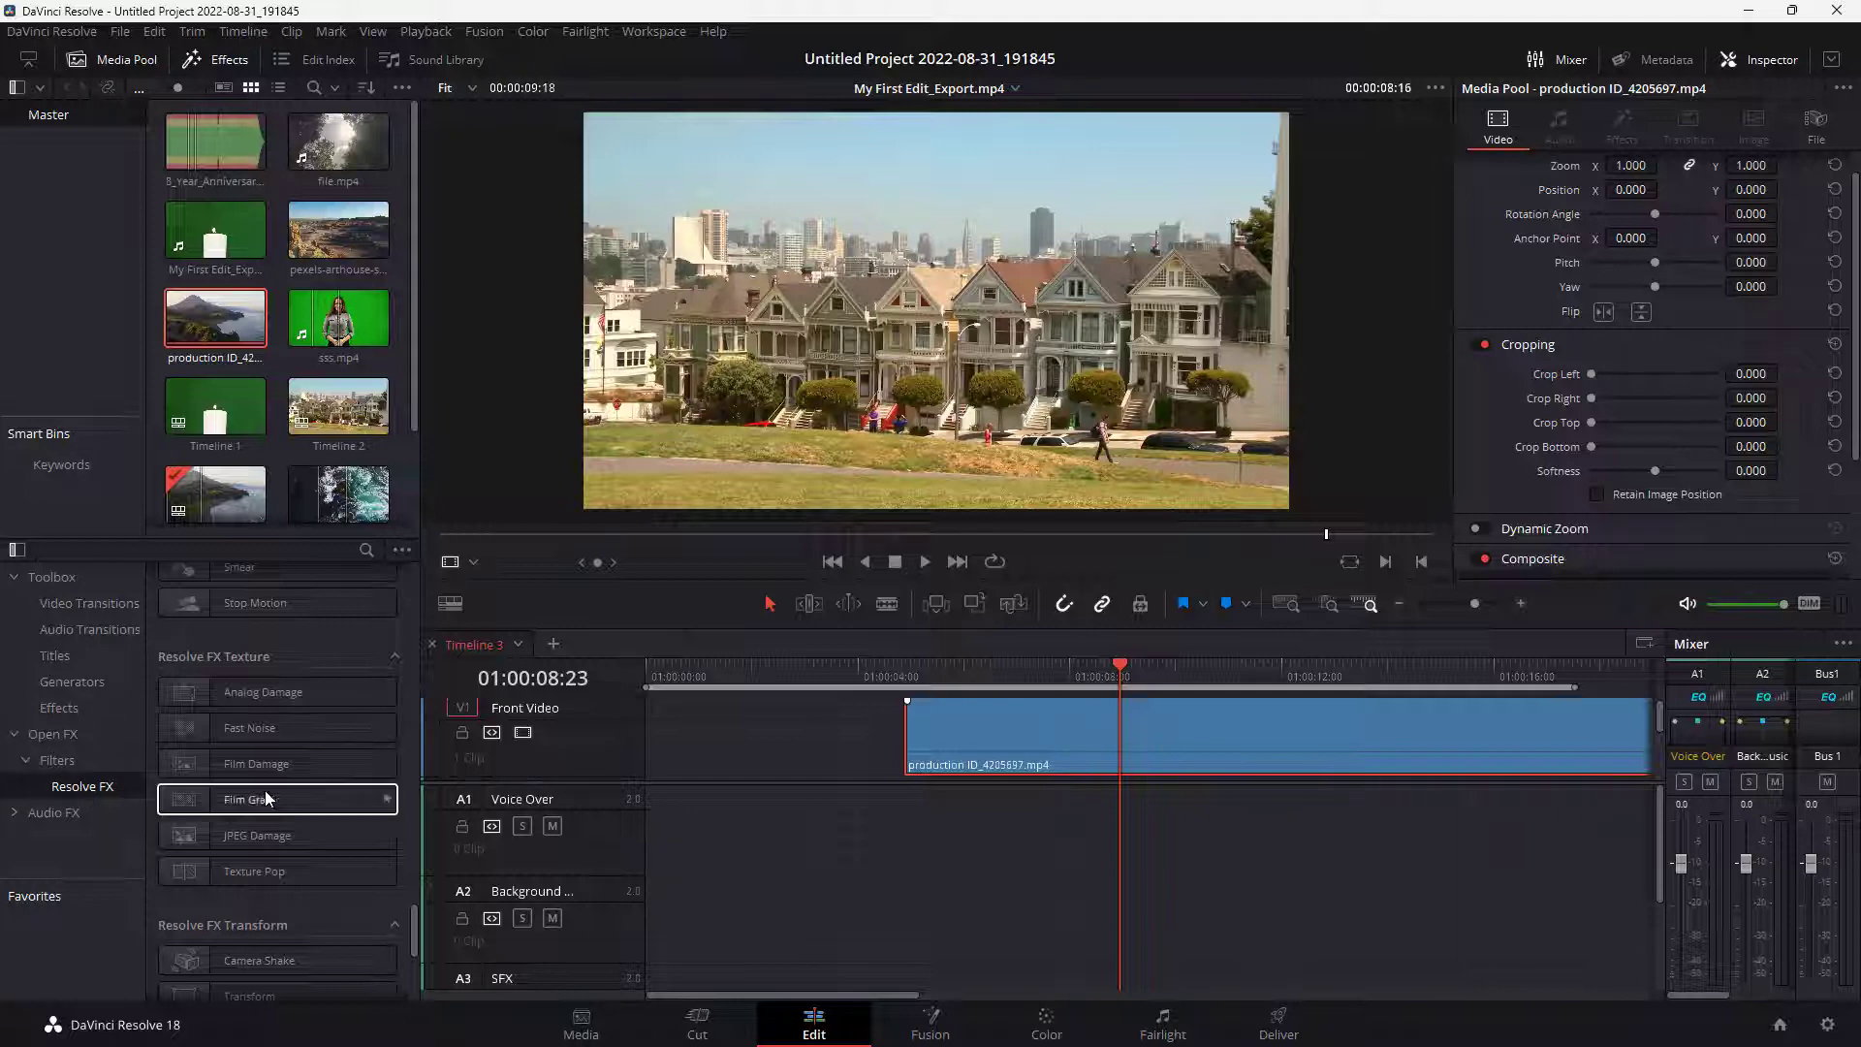
scroll(345, 814, "up", 15)
scroll(344, 818, "up", 5)
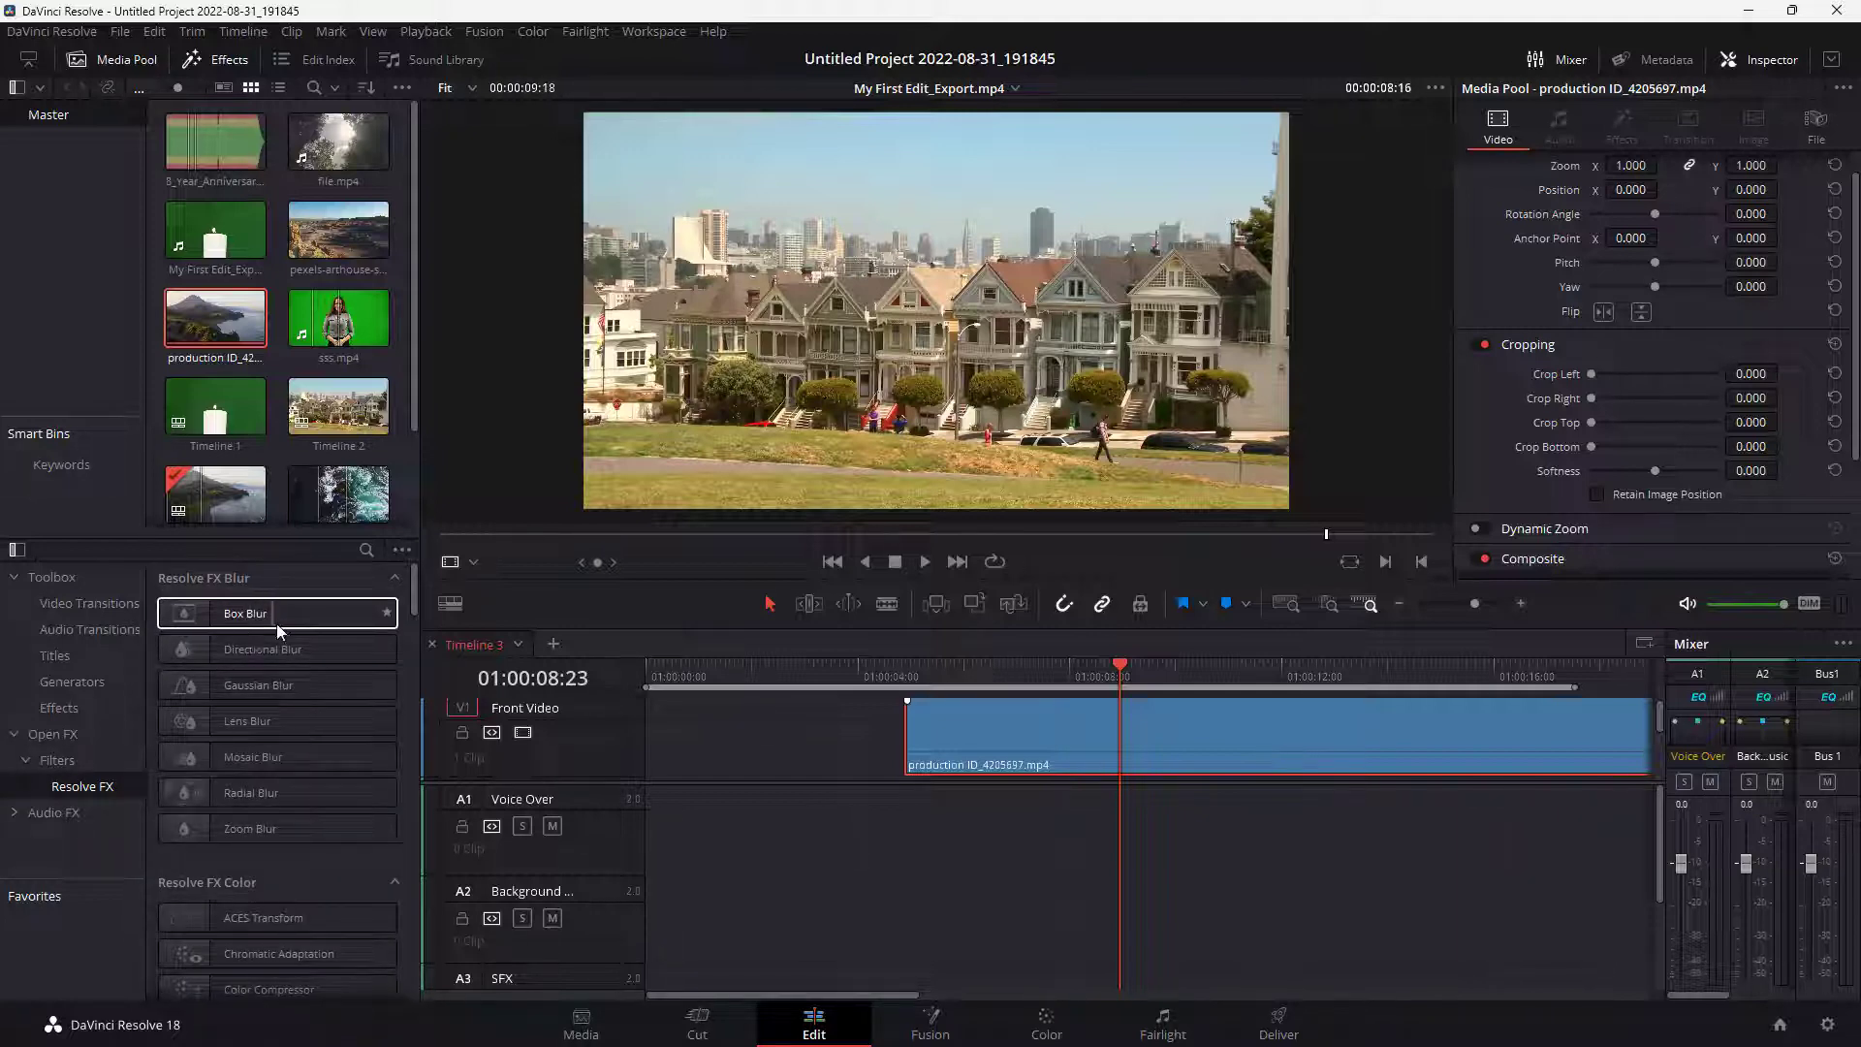
scroll(276, 624, "down", 5)
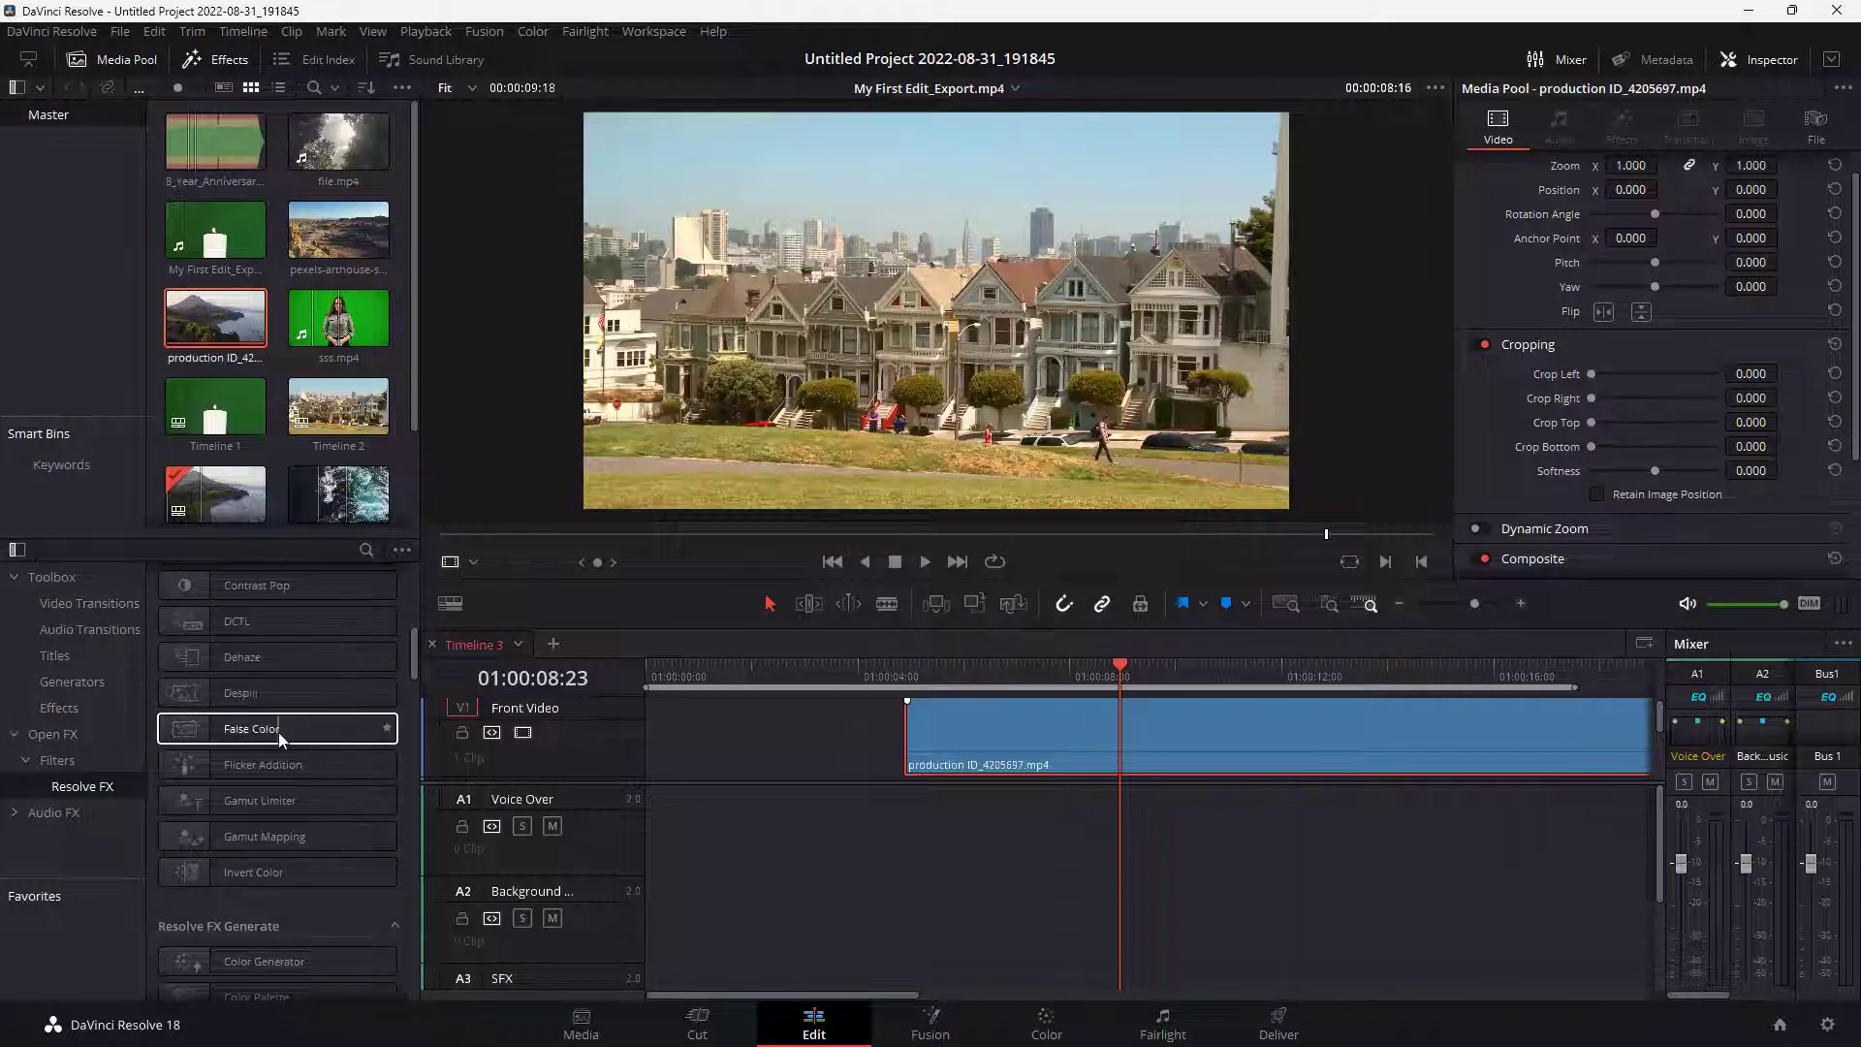
scroll(277, 731, "down", 5)
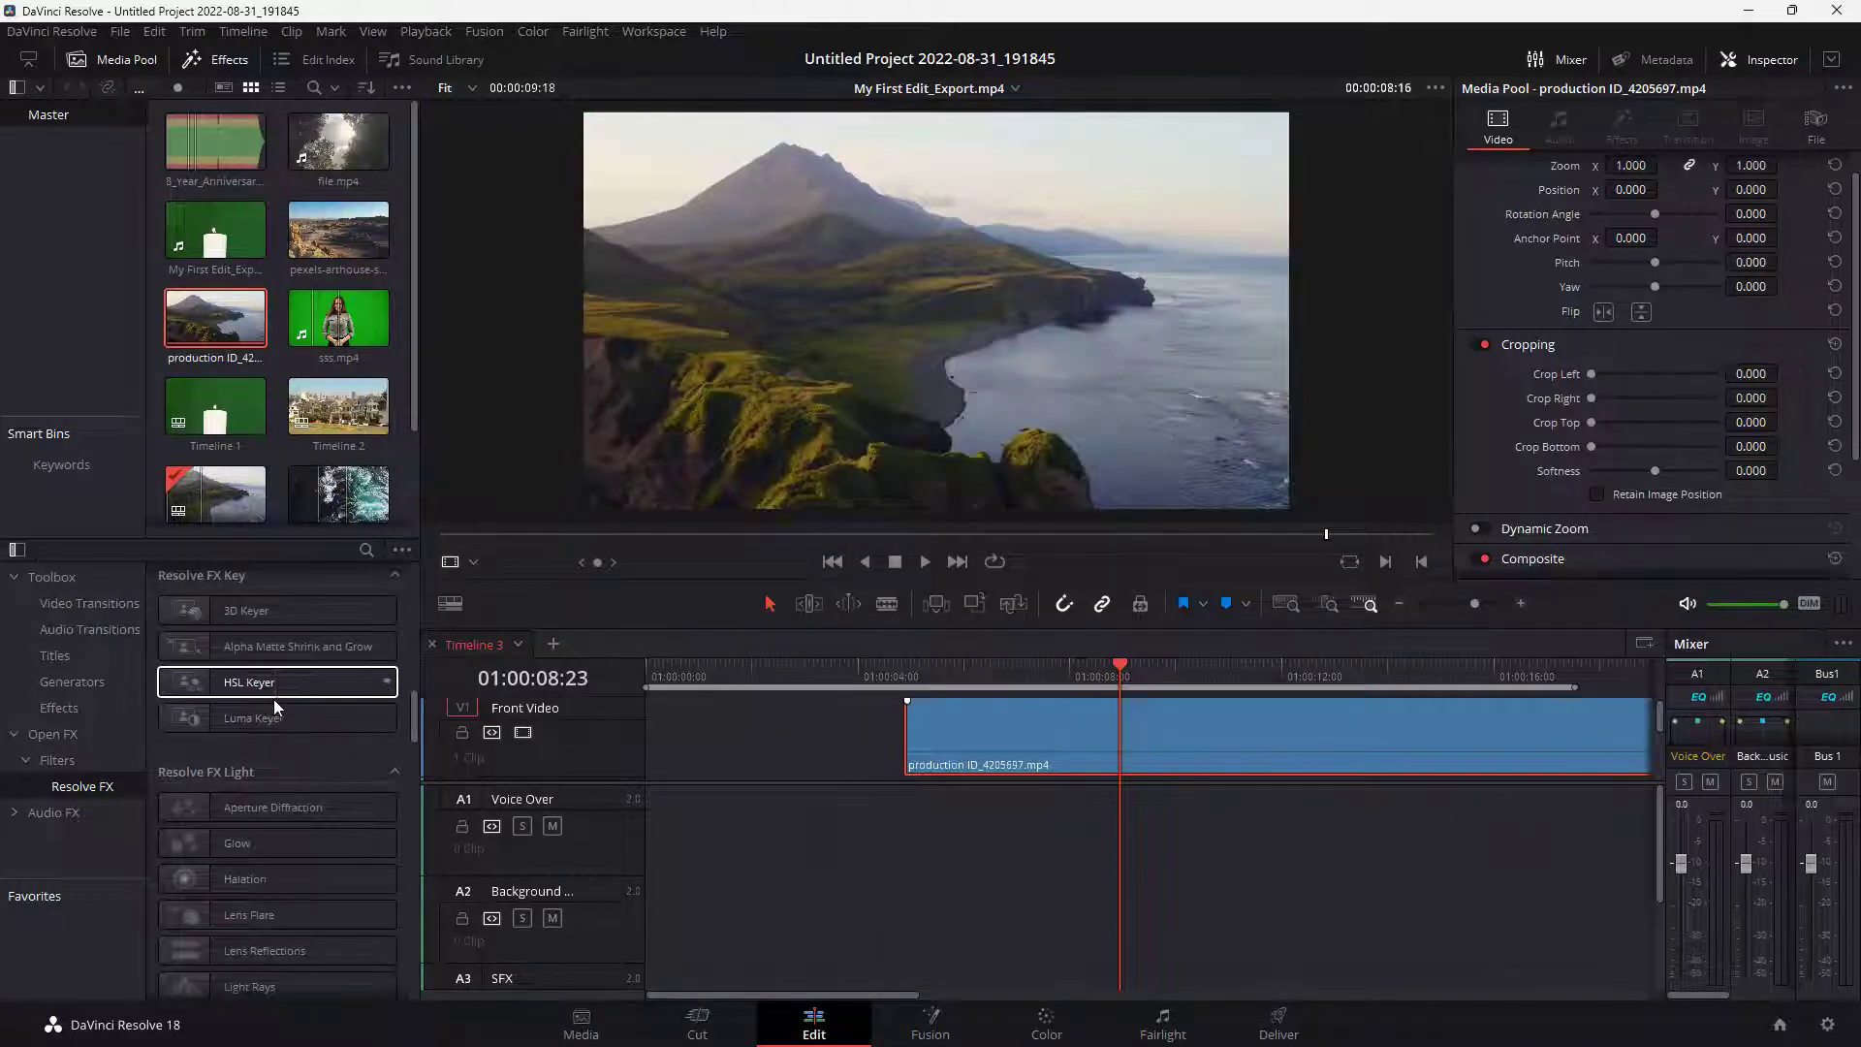
scroll(266, 698, "up", 1)
scroll(265, 745, "down", 6)
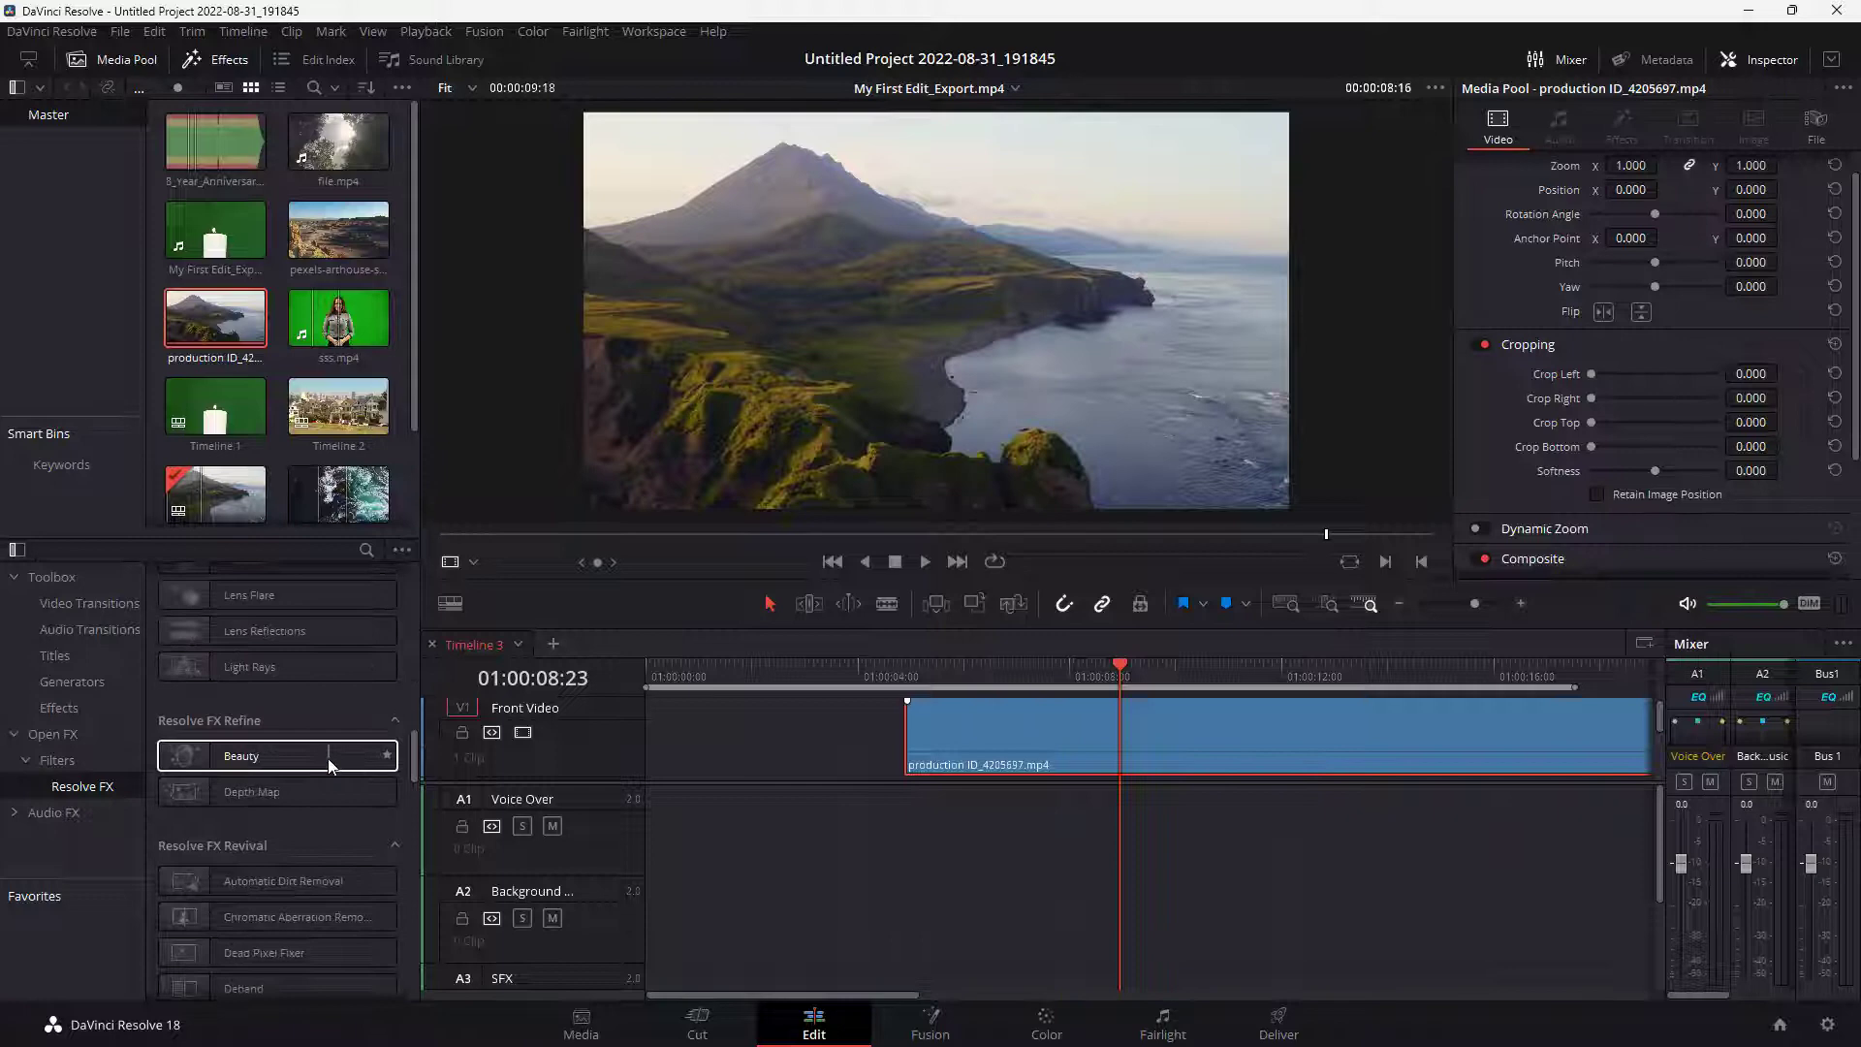
scroll(318, 804, "down", 6)
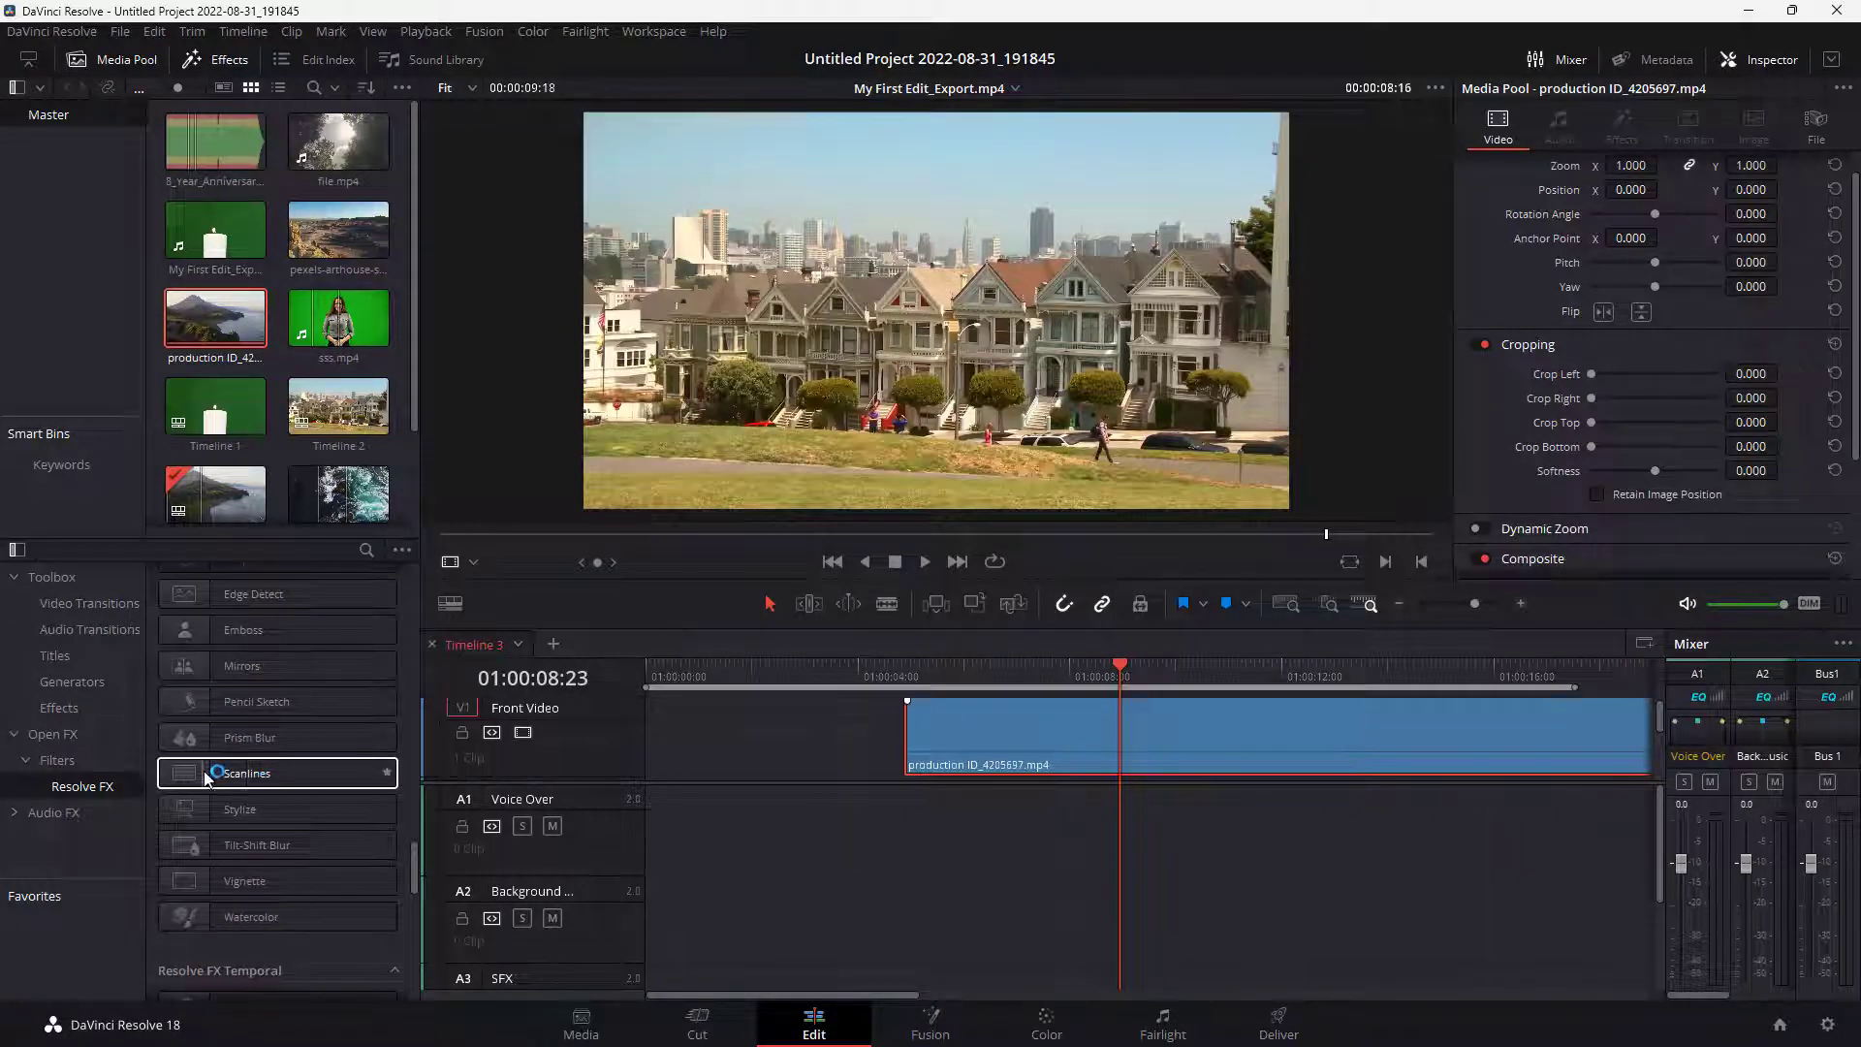
Drop Scanlines onto the coastline clip on V1 and scrub to preview the horizontal stripes
left_click_drag(244, 772, 1103, 737)
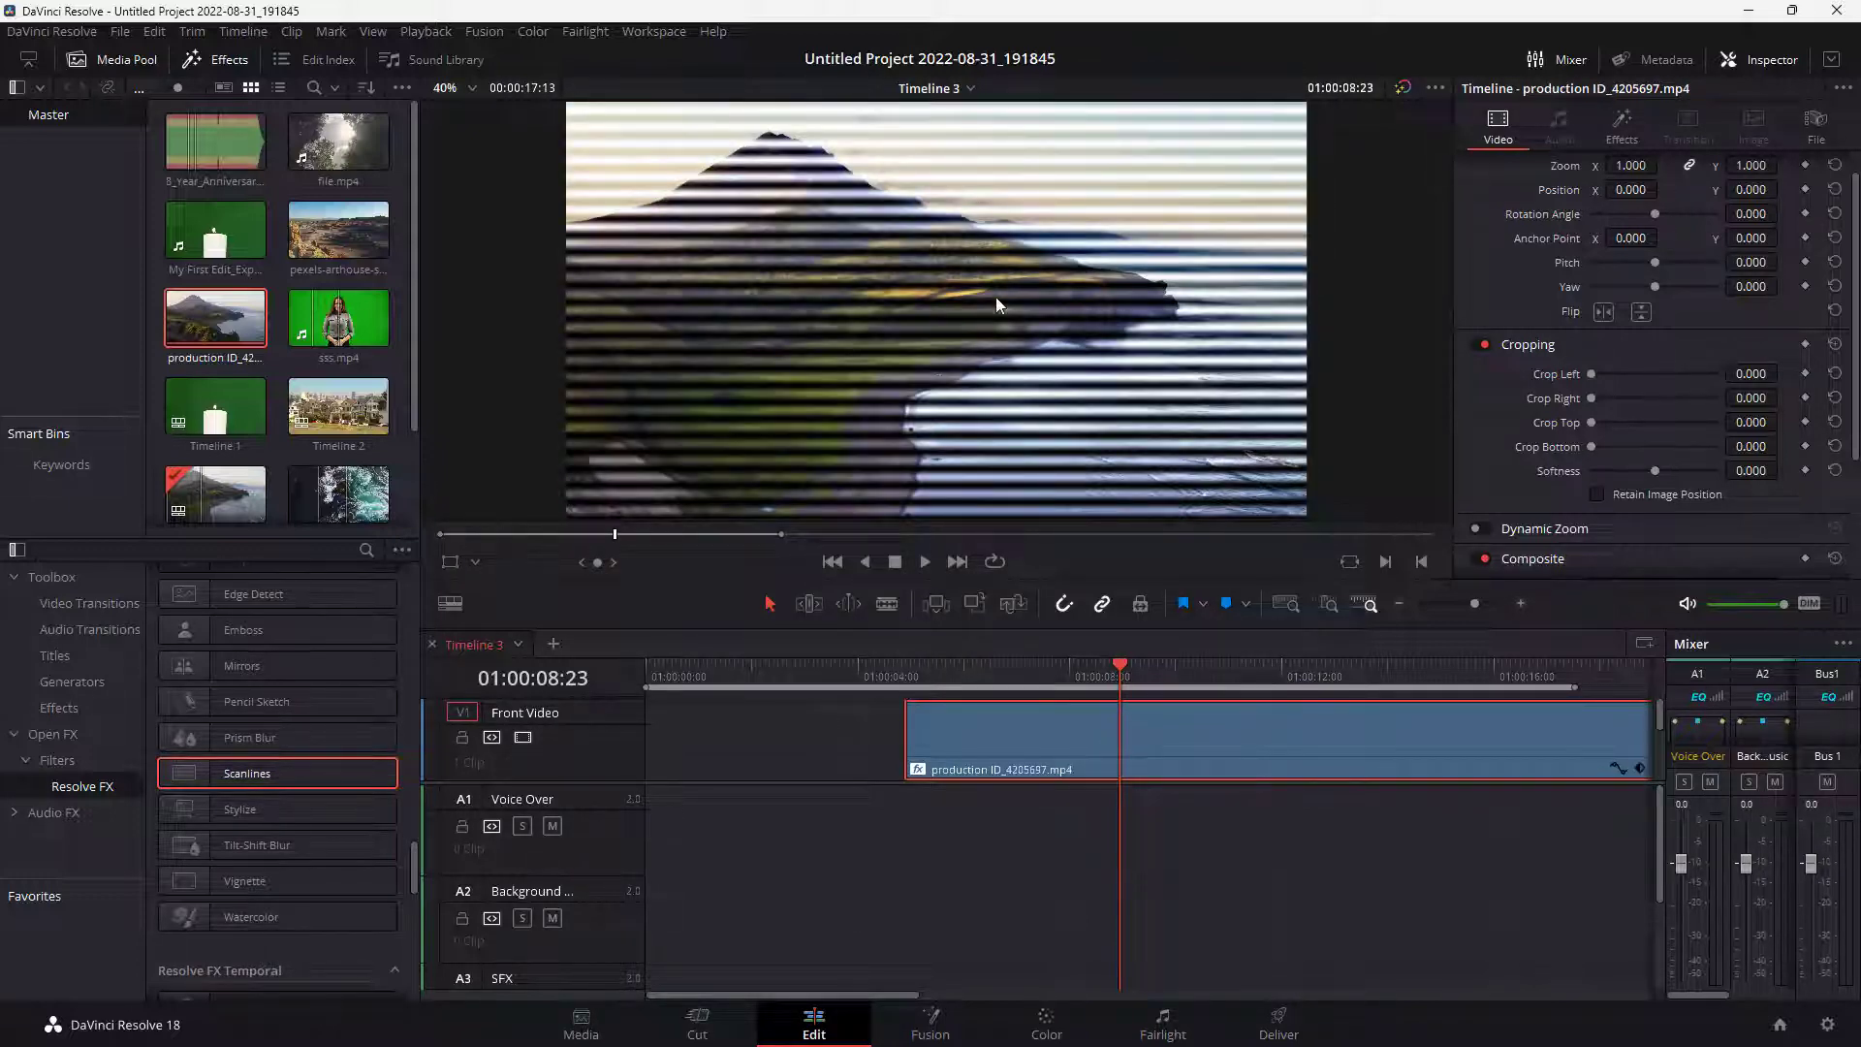
left_click_drag(1136, 686, 1177, 647)
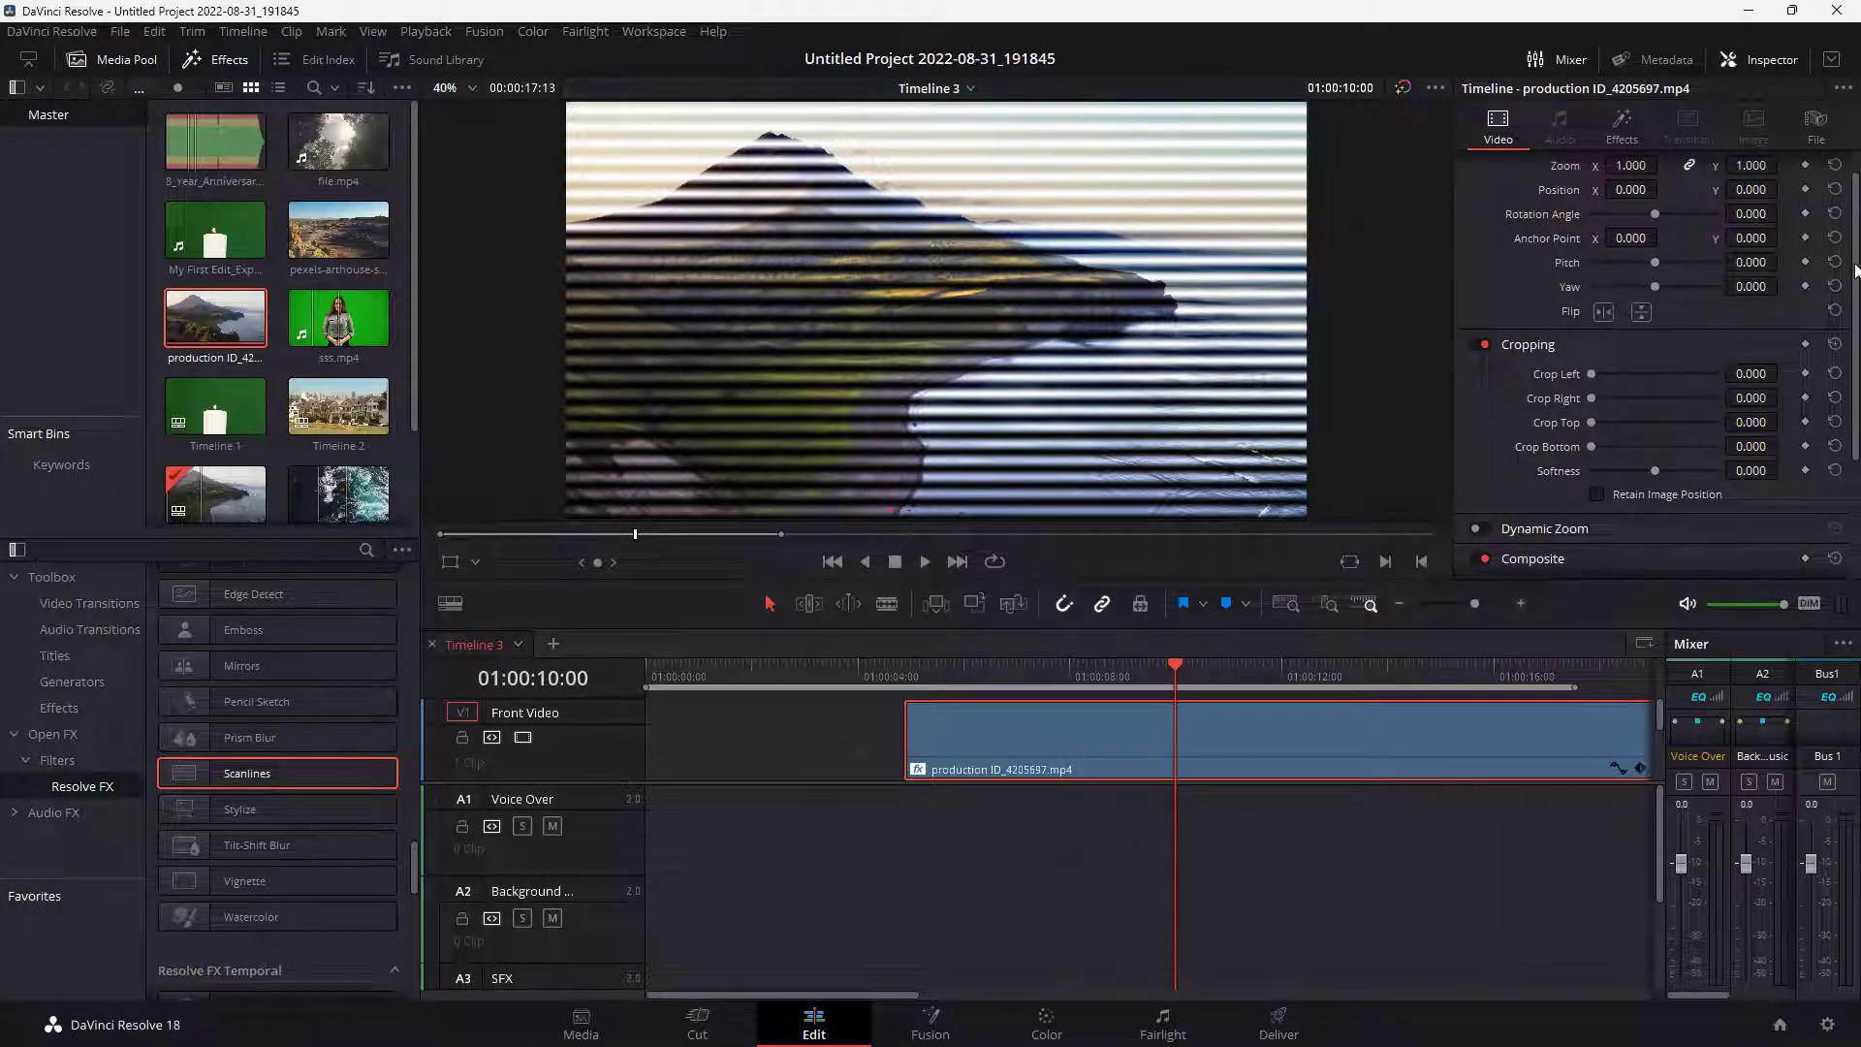
left_click_drag(1857, 270, 1856, 493)
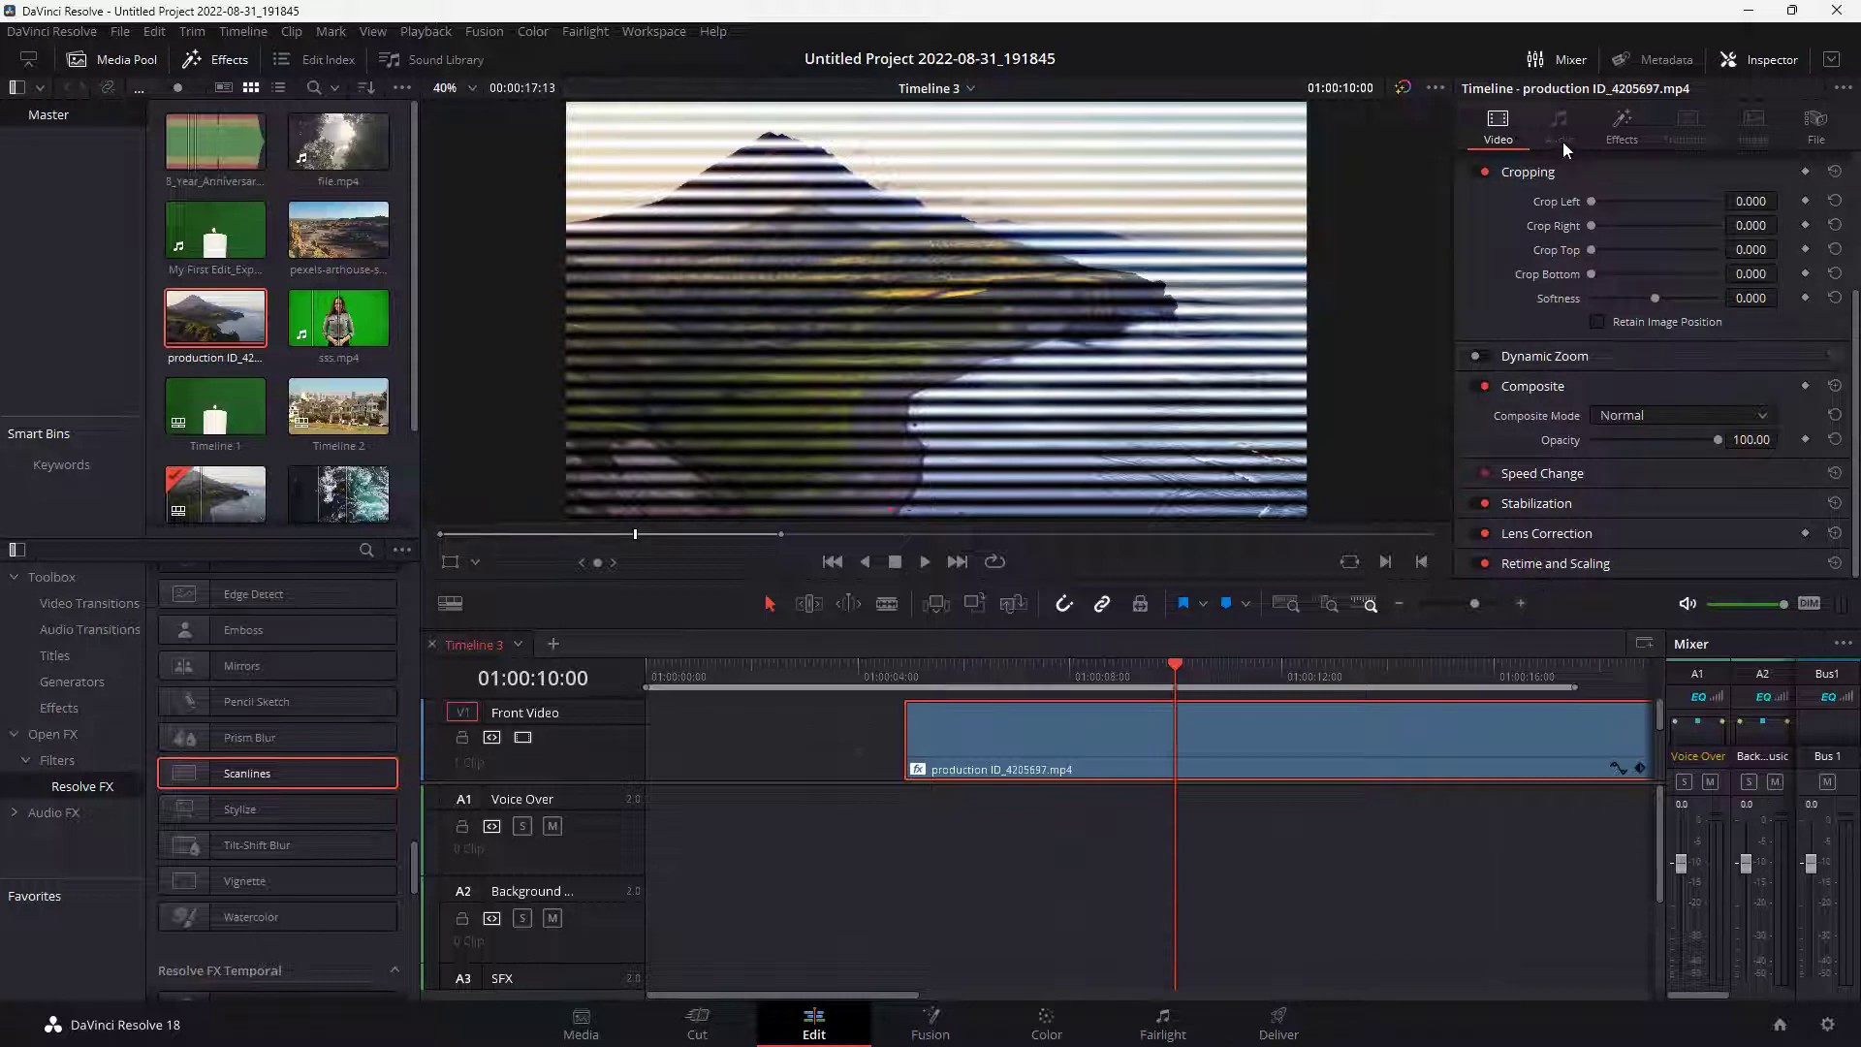
Set Scanlines Line Frequency 8.07, Line Sharpness 0.837 and Line Angle -12.6 in the Inspector
left_click(1625, 123)
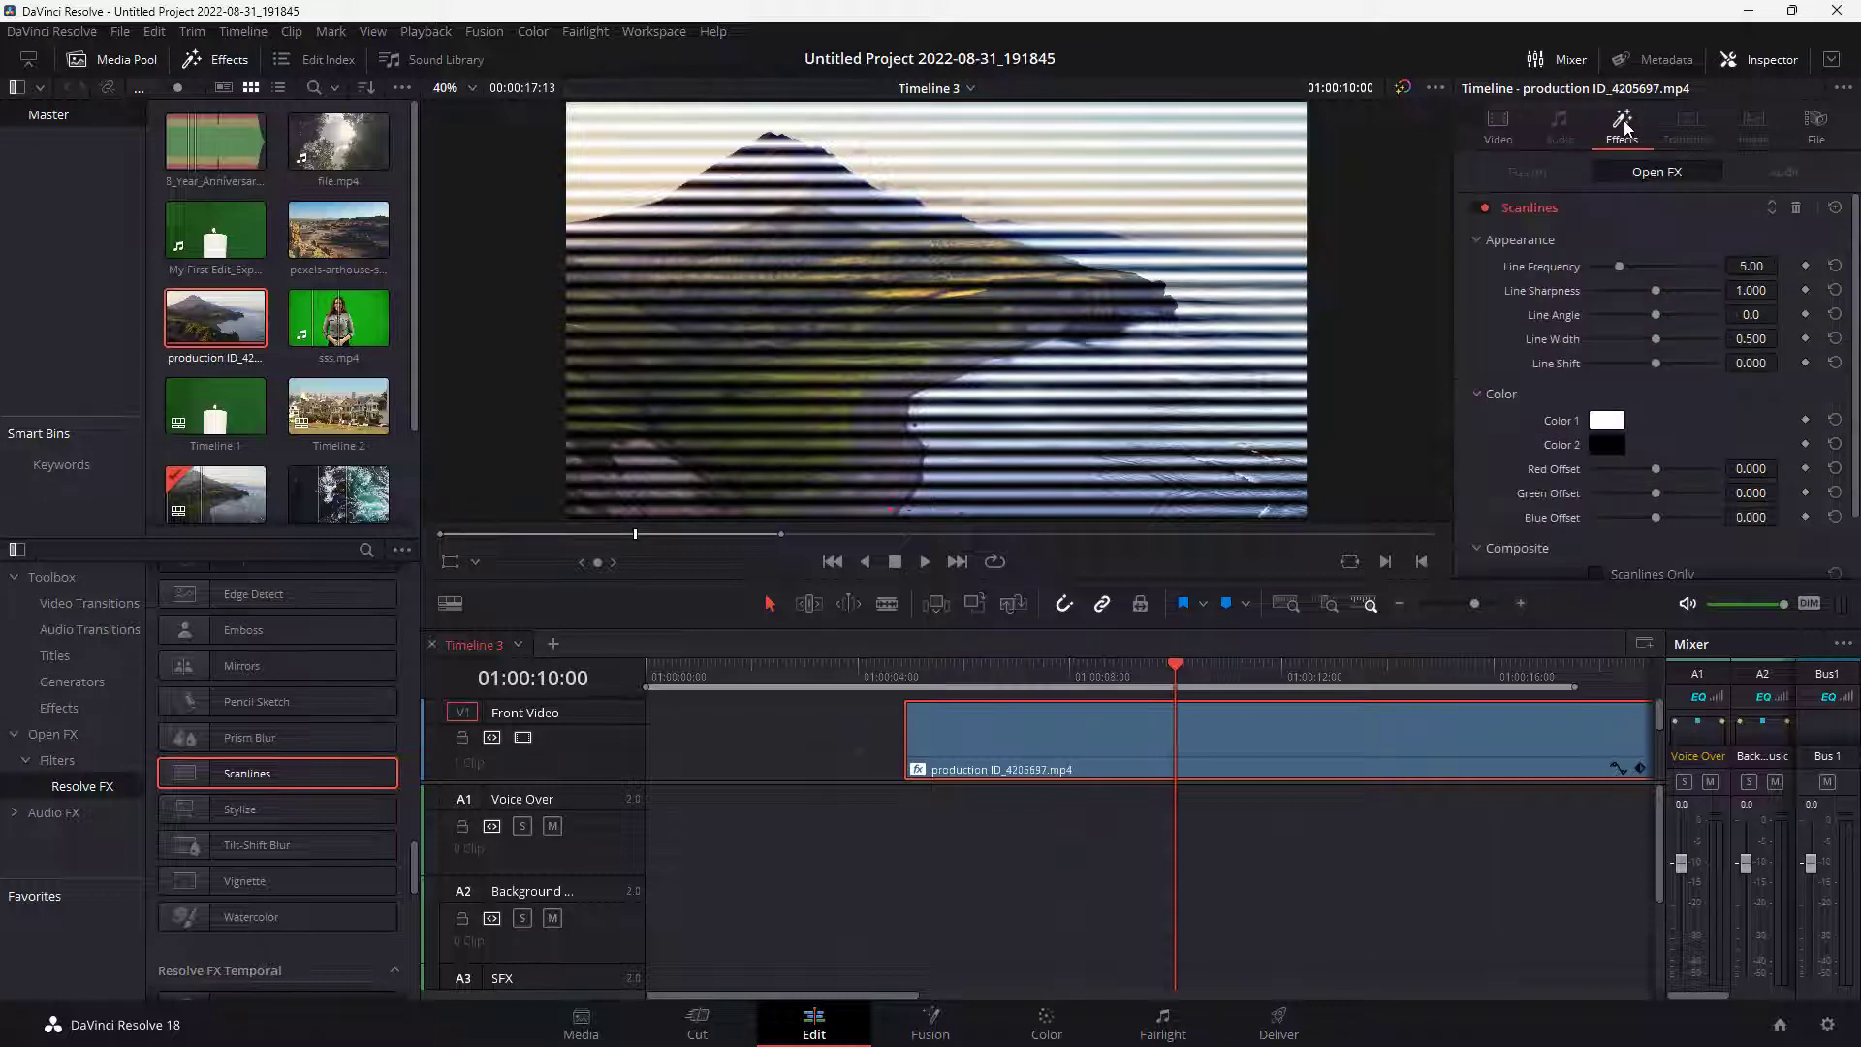
left_click(1758, 60)
left_click(1764, 59)
left_click_drag(1619, 265, 1638, 265)
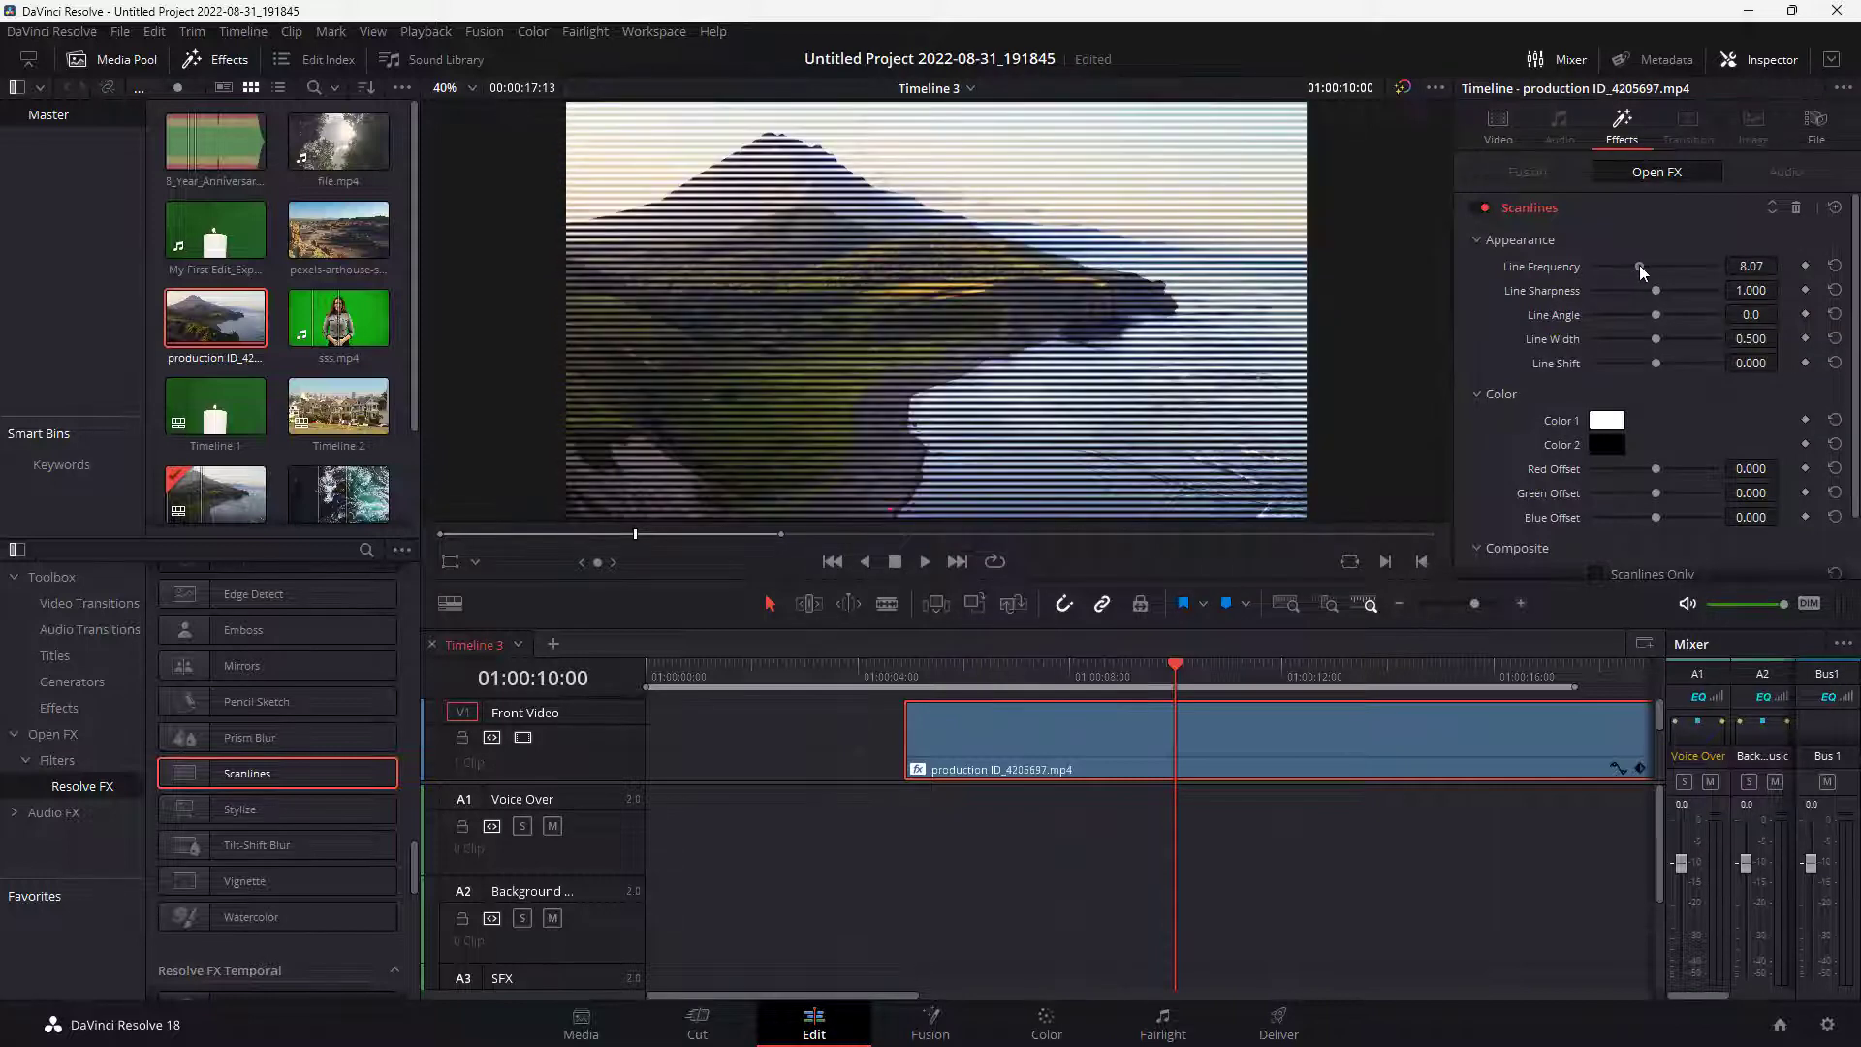
key("space")
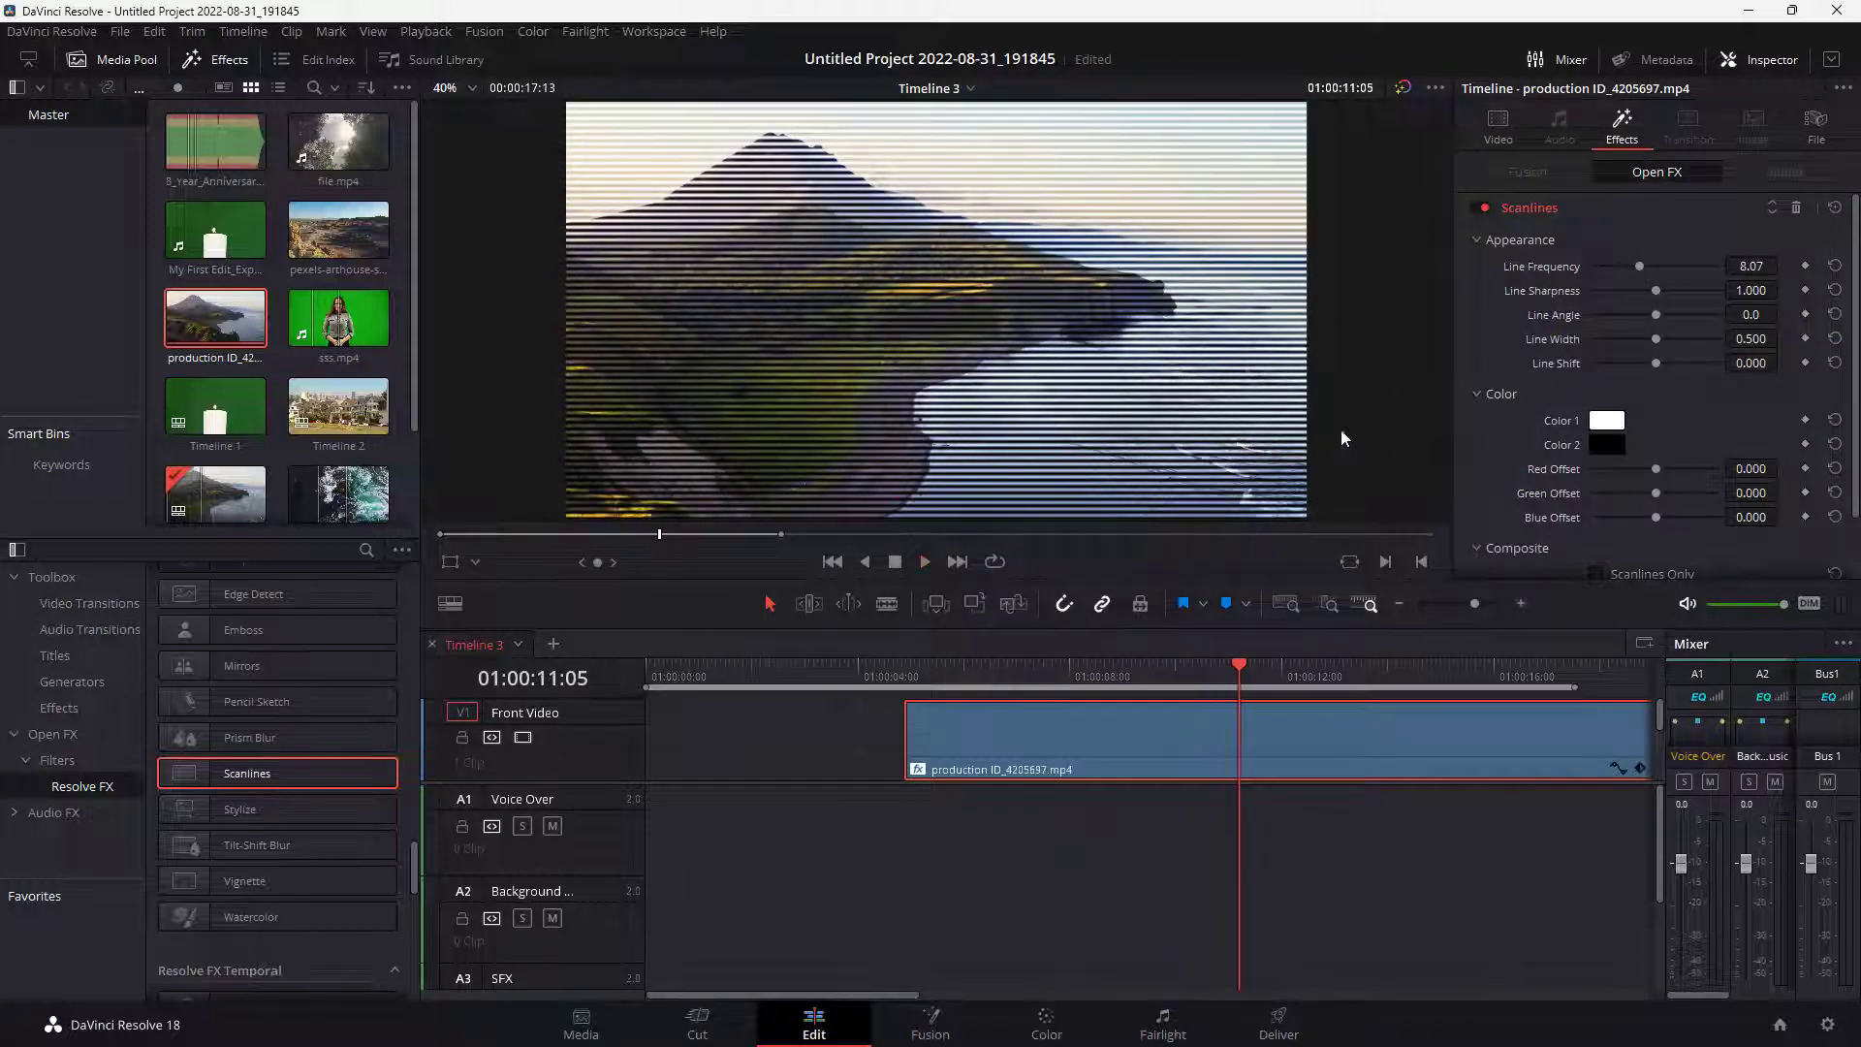
left_click_drag(1657, 290, 1657, 364)
Make Scanlines Color 2 dark red #a10000, with Red Offset 0.008 and Green Offset -0.101
left_click(1607, 444)
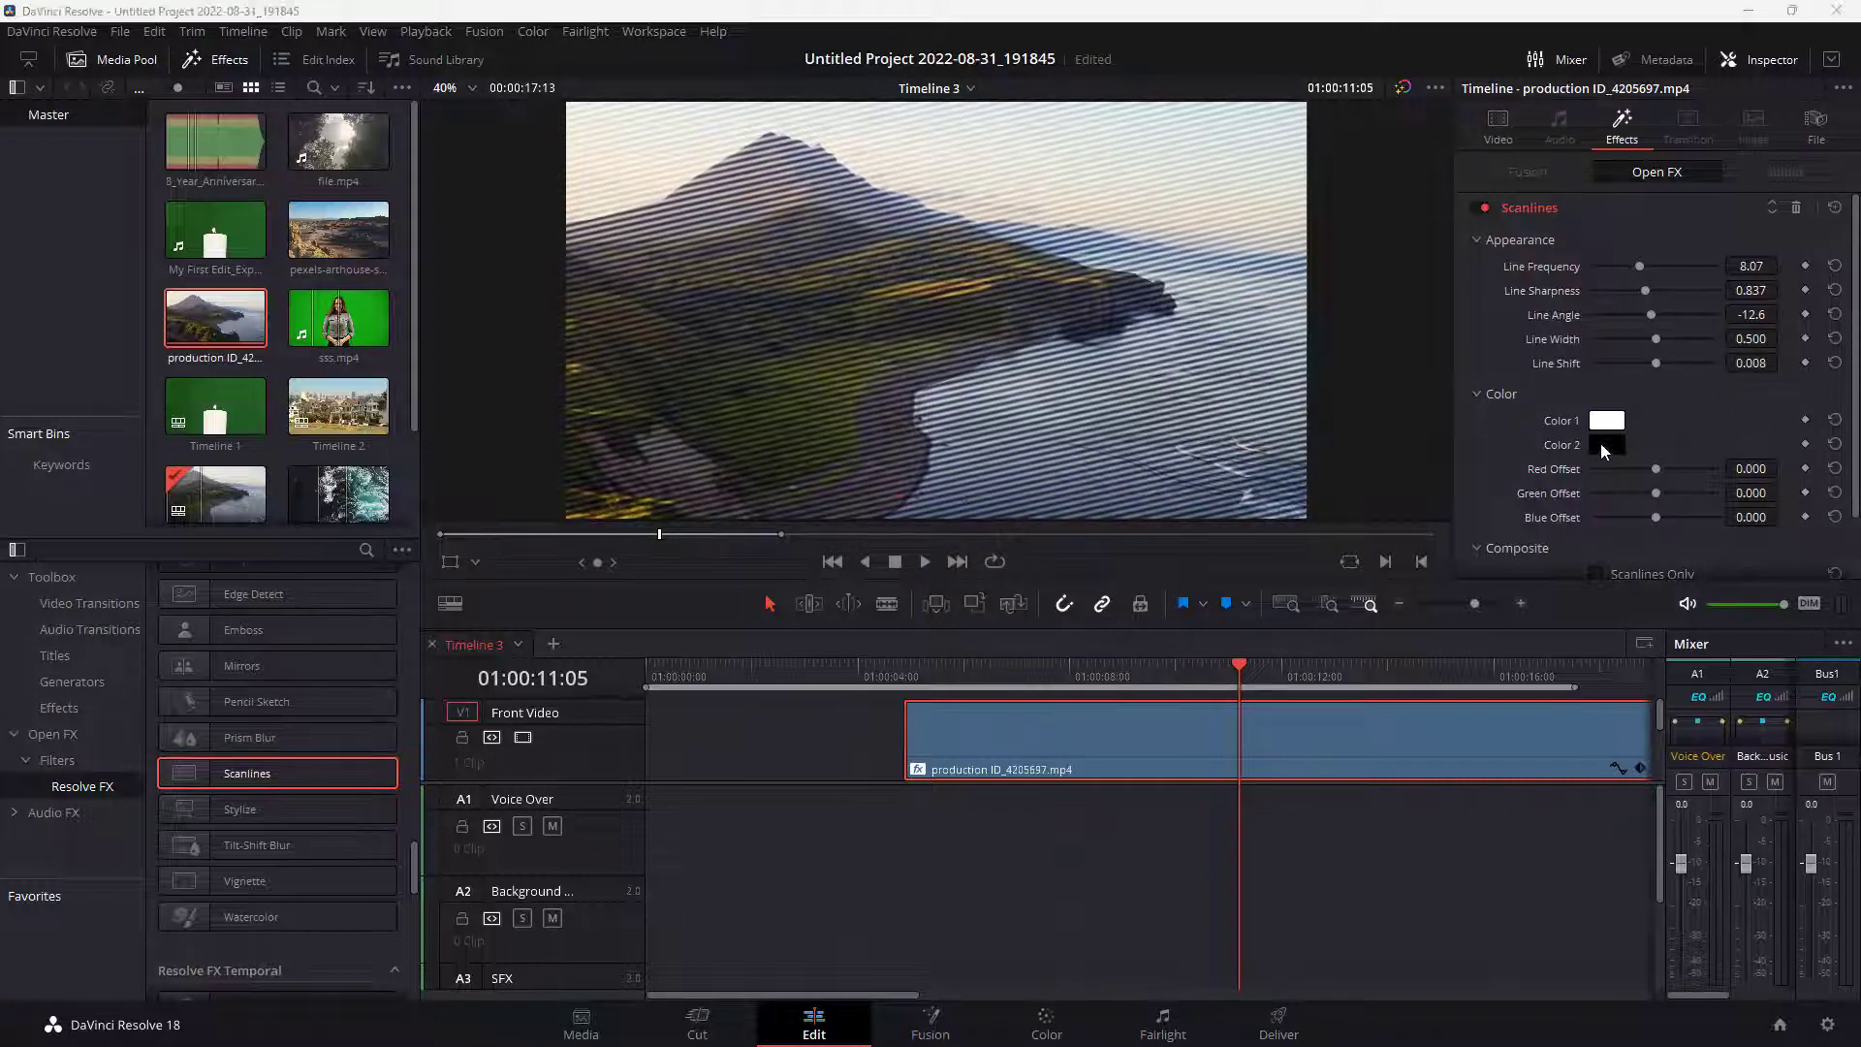
left_click_drag(1003, 440, 859, 328)
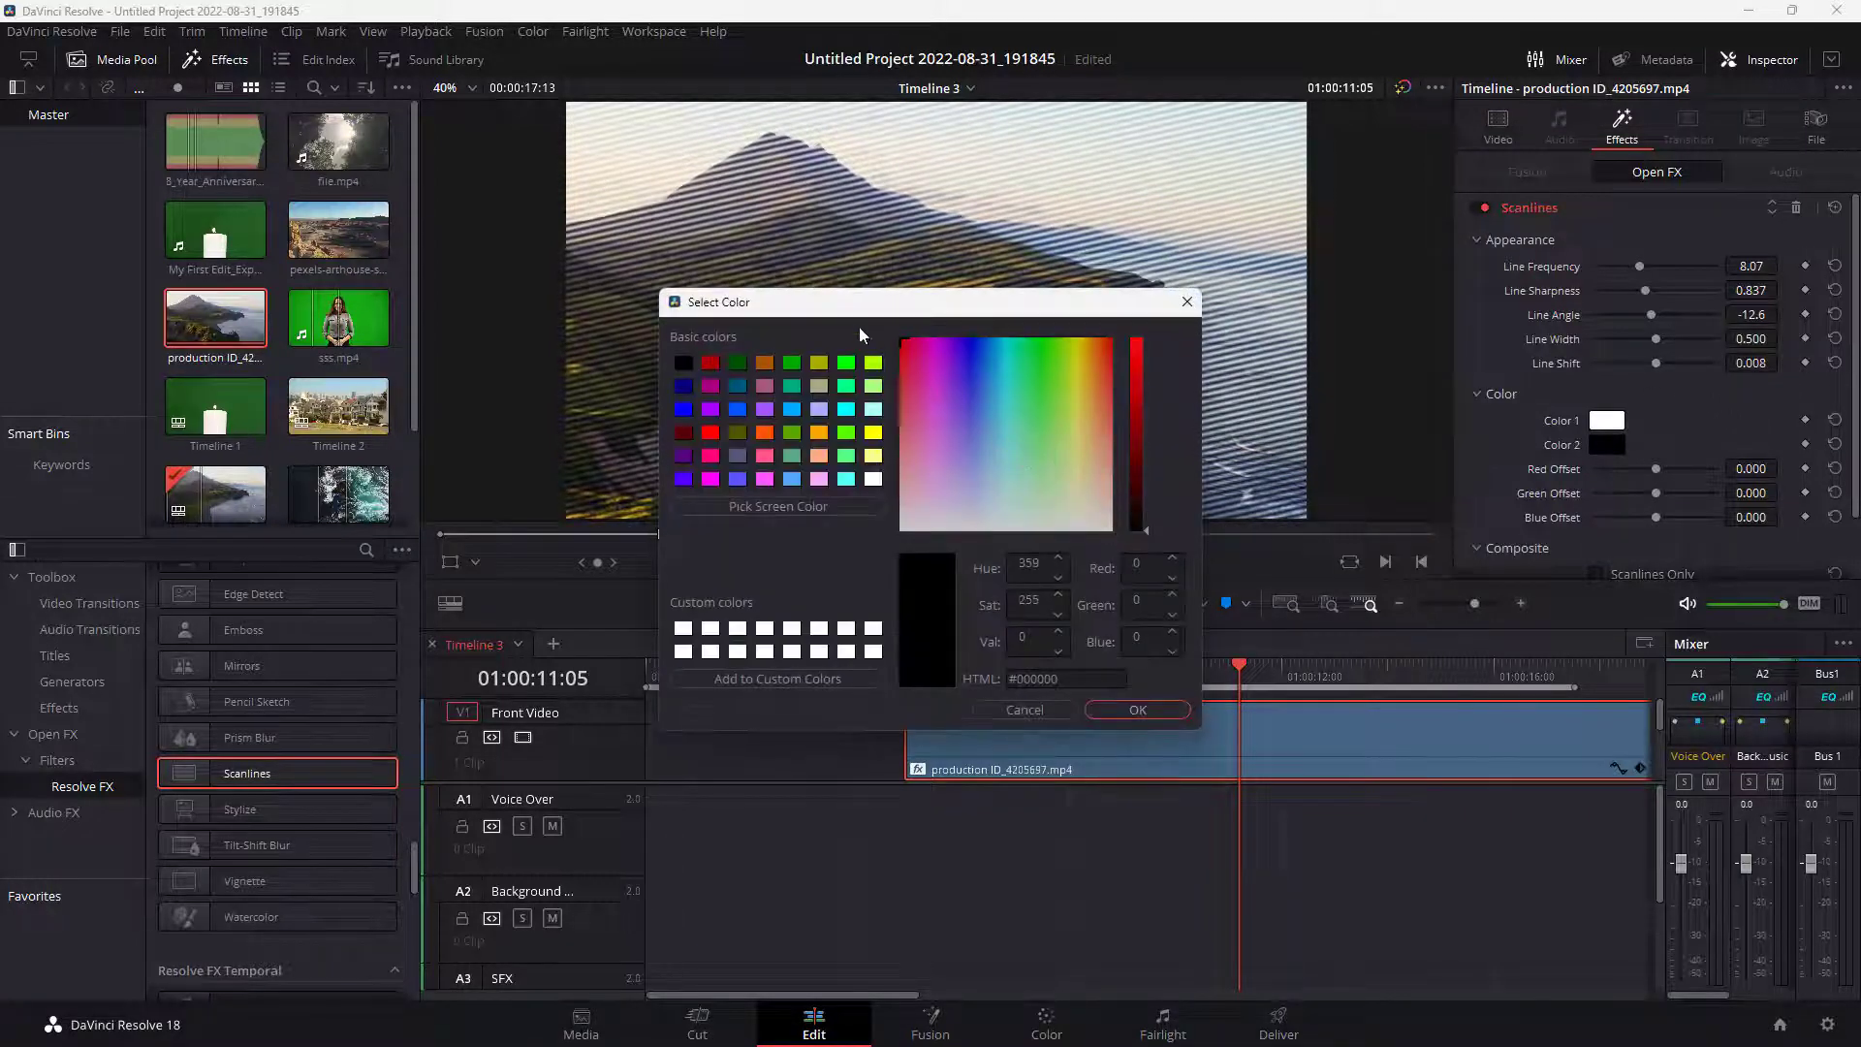
left_click(1125, 710)
left_click(1605, 446)
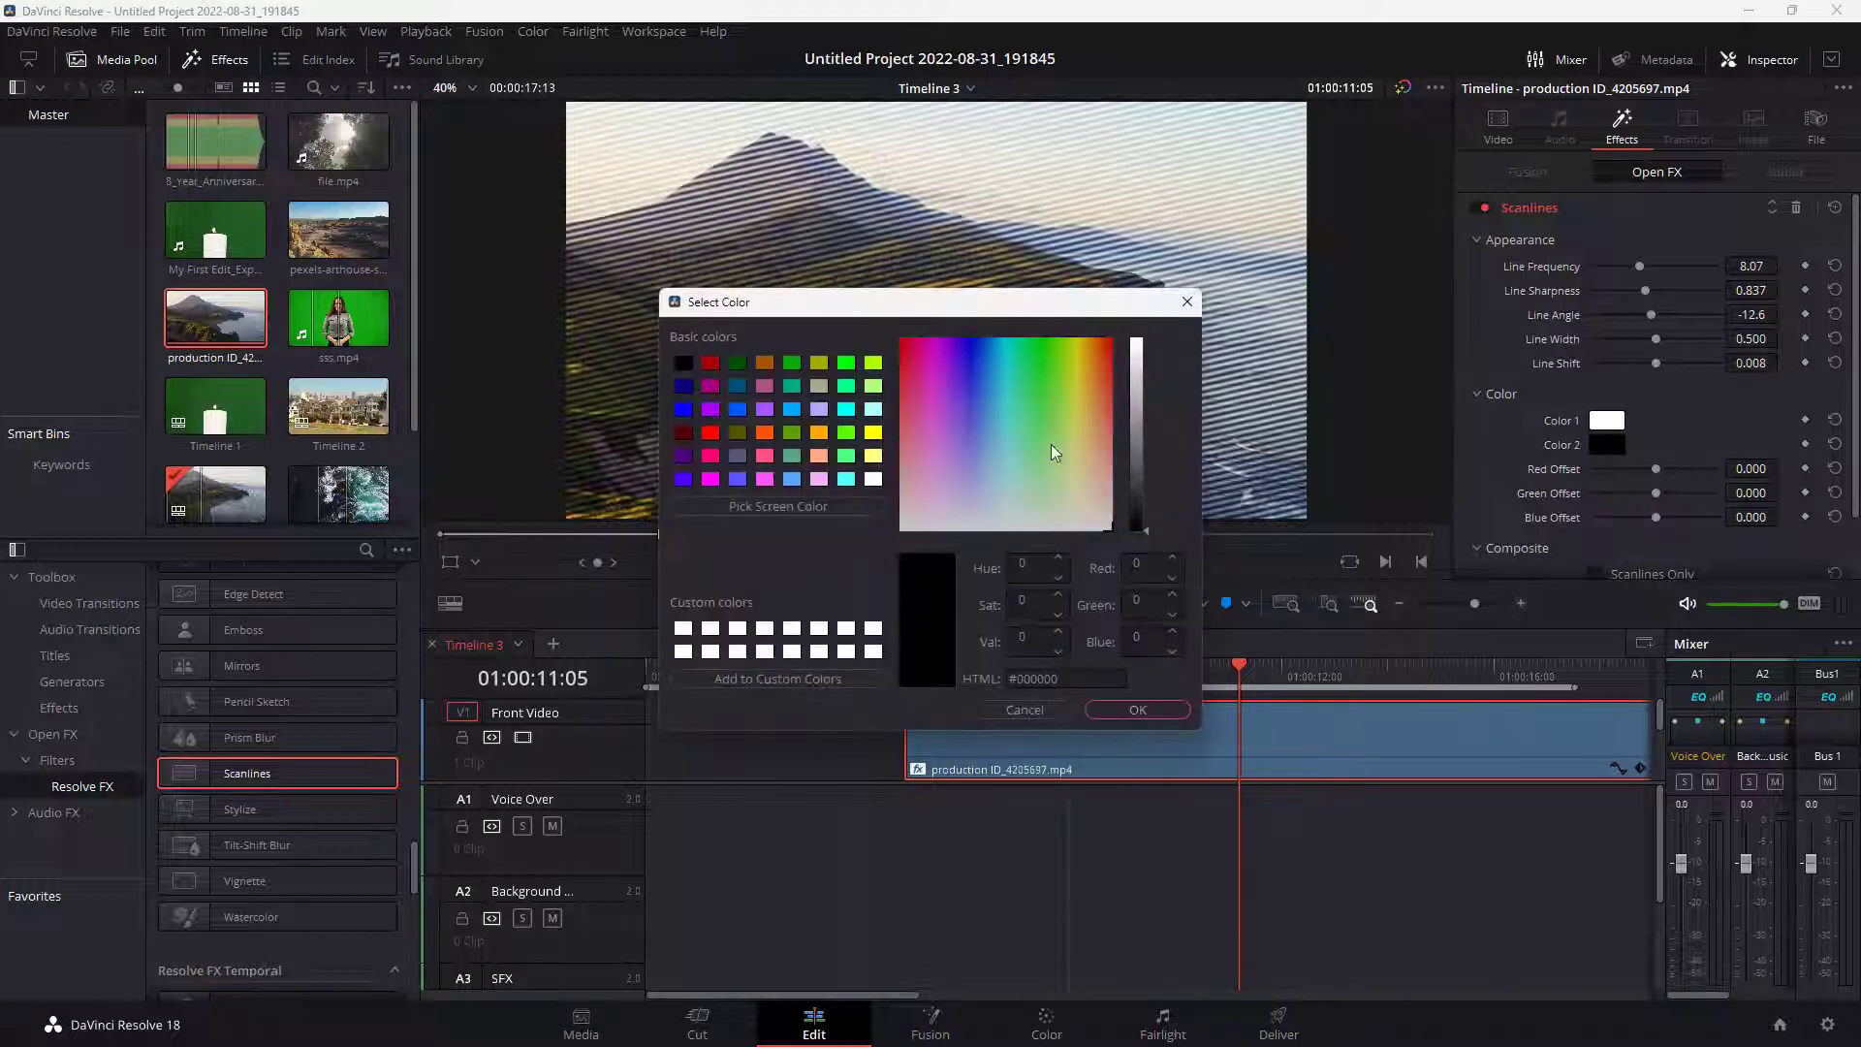
left_click_drag(1142, 434, 1121, 322)
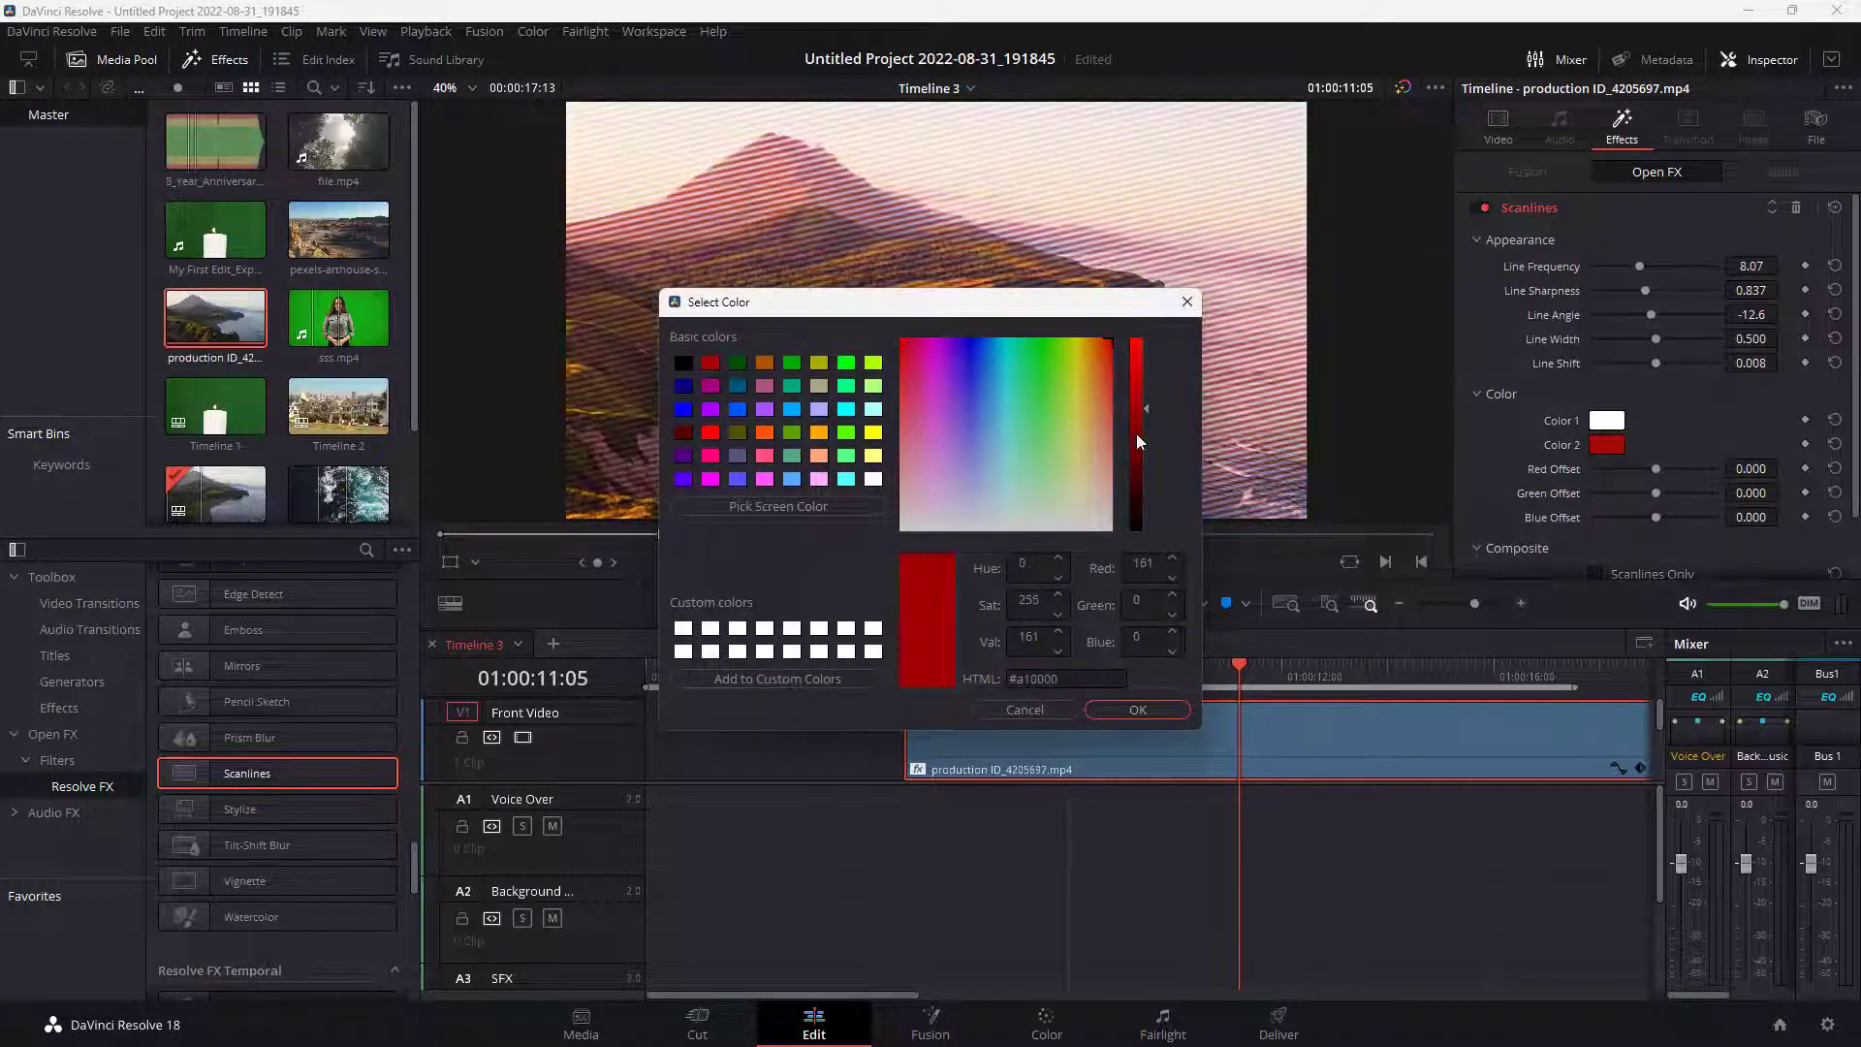
left_click(1136, 710)
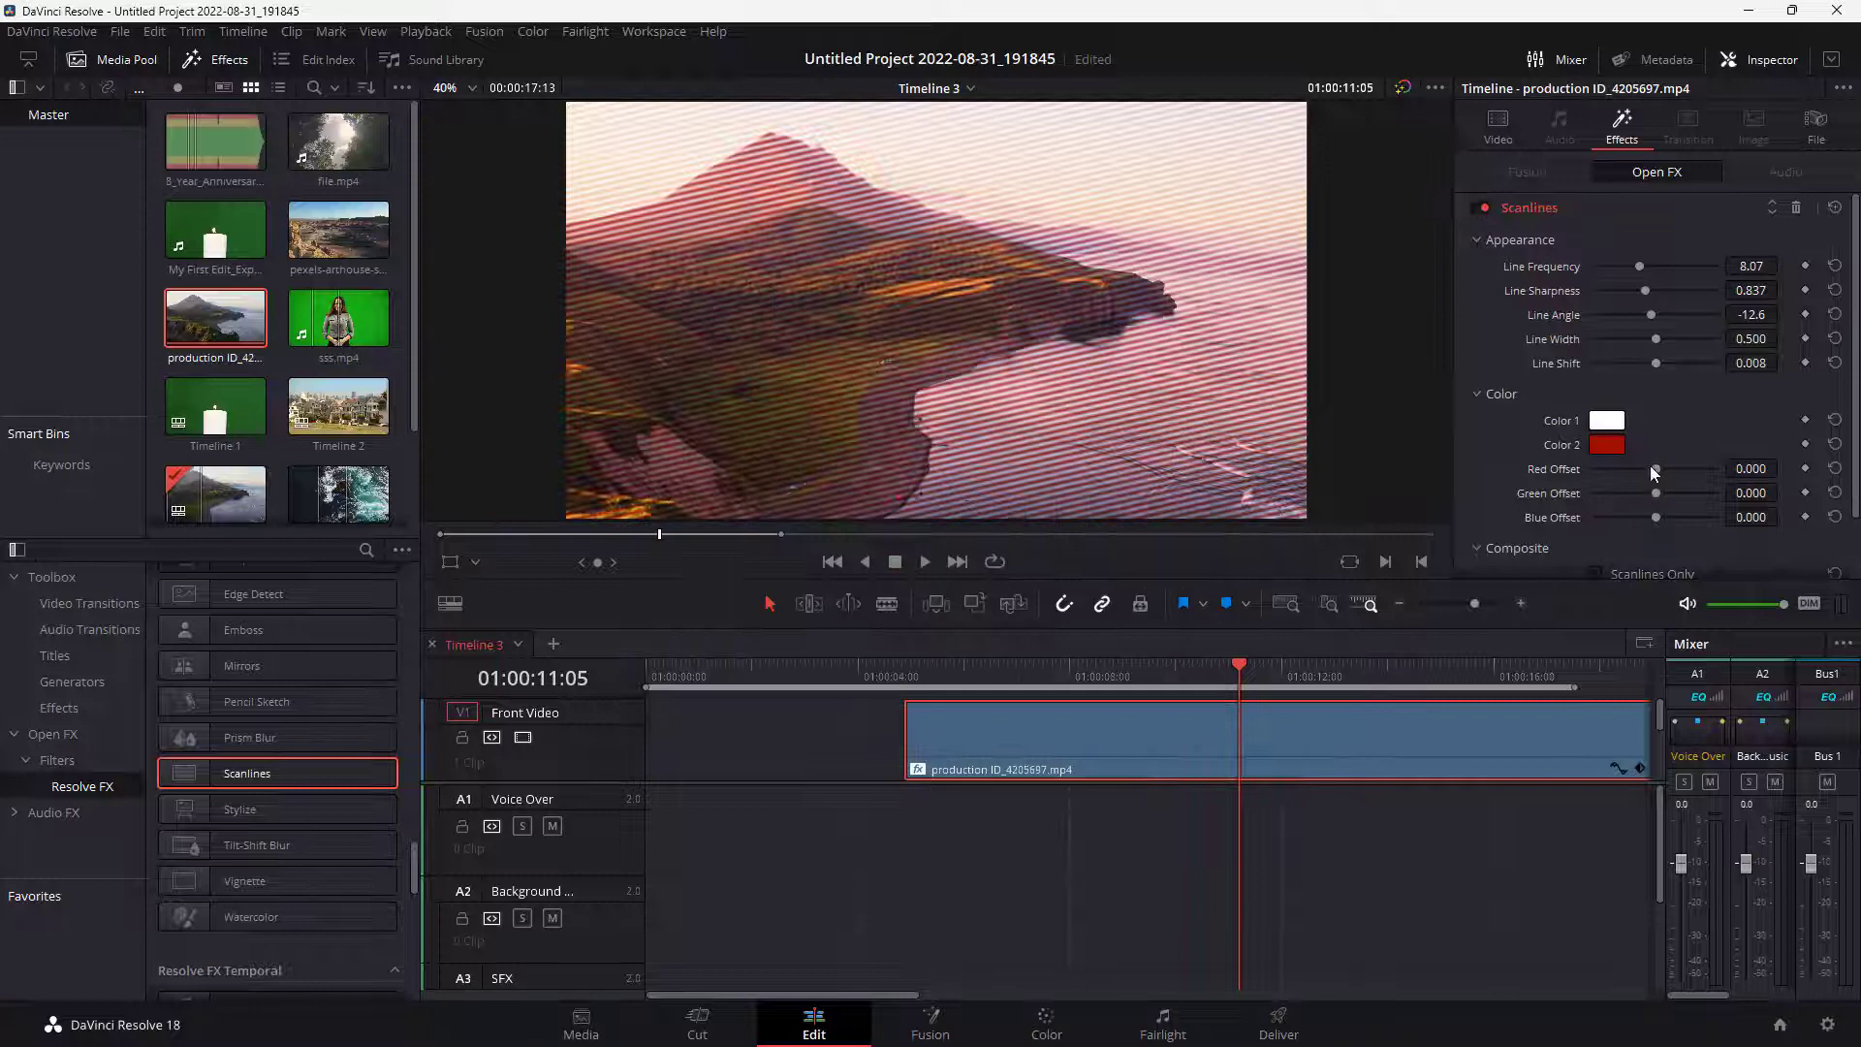
left_click_drag(1655, 469, 1667, 493)
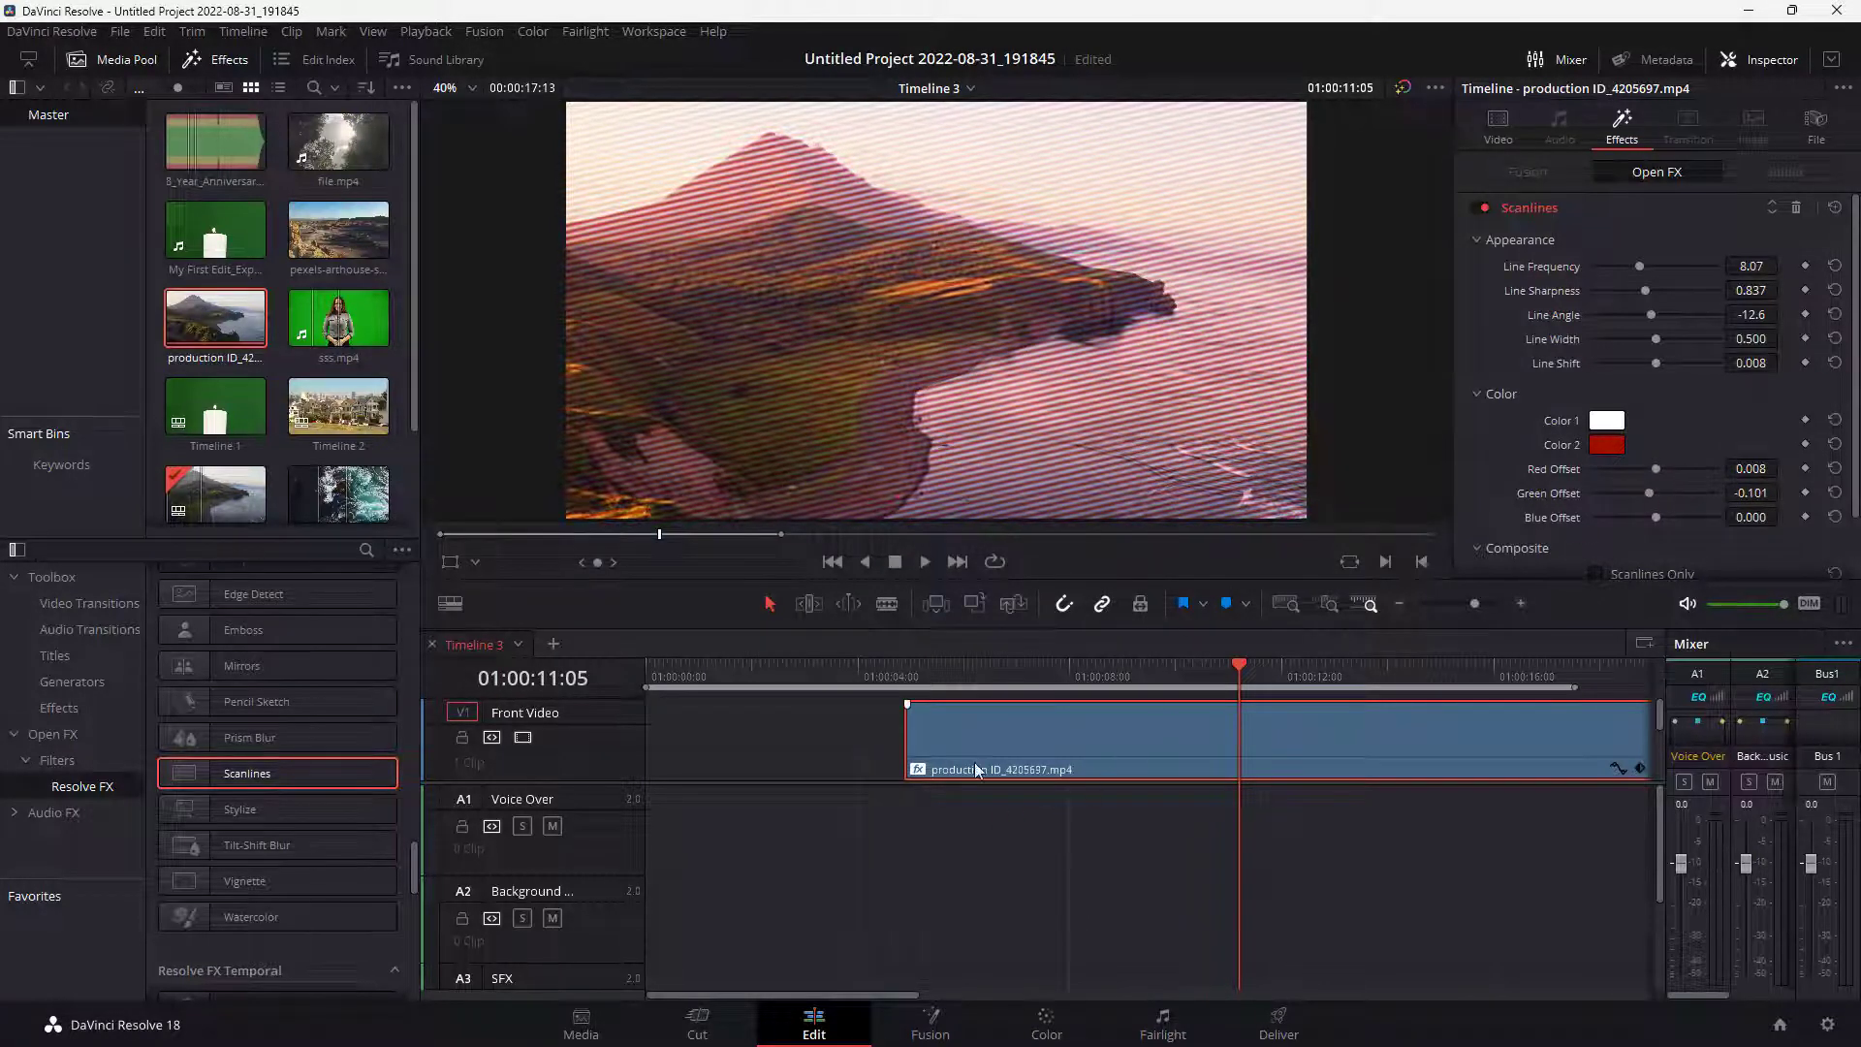
Add Camera Shake to the coastline clip and play back to preview it
scroll(276, 734, "up", 10)
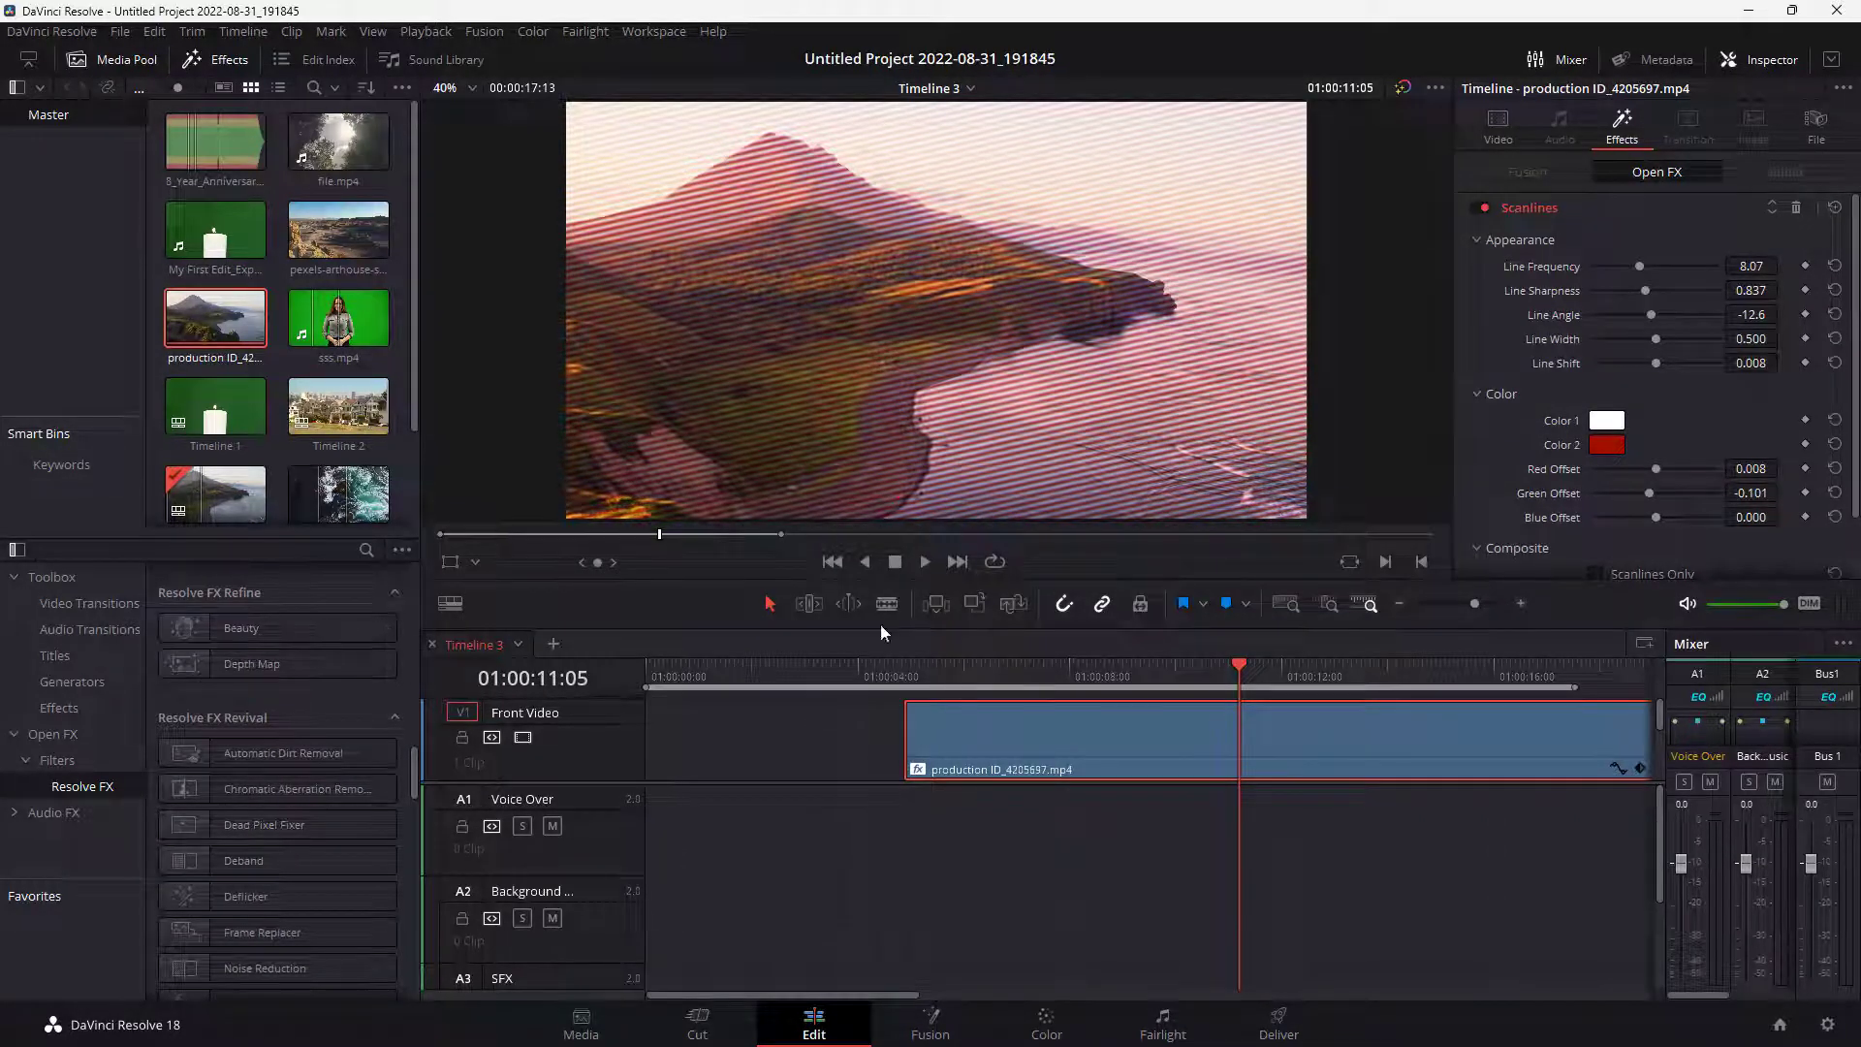
scroll(312, 828, "down", 10)
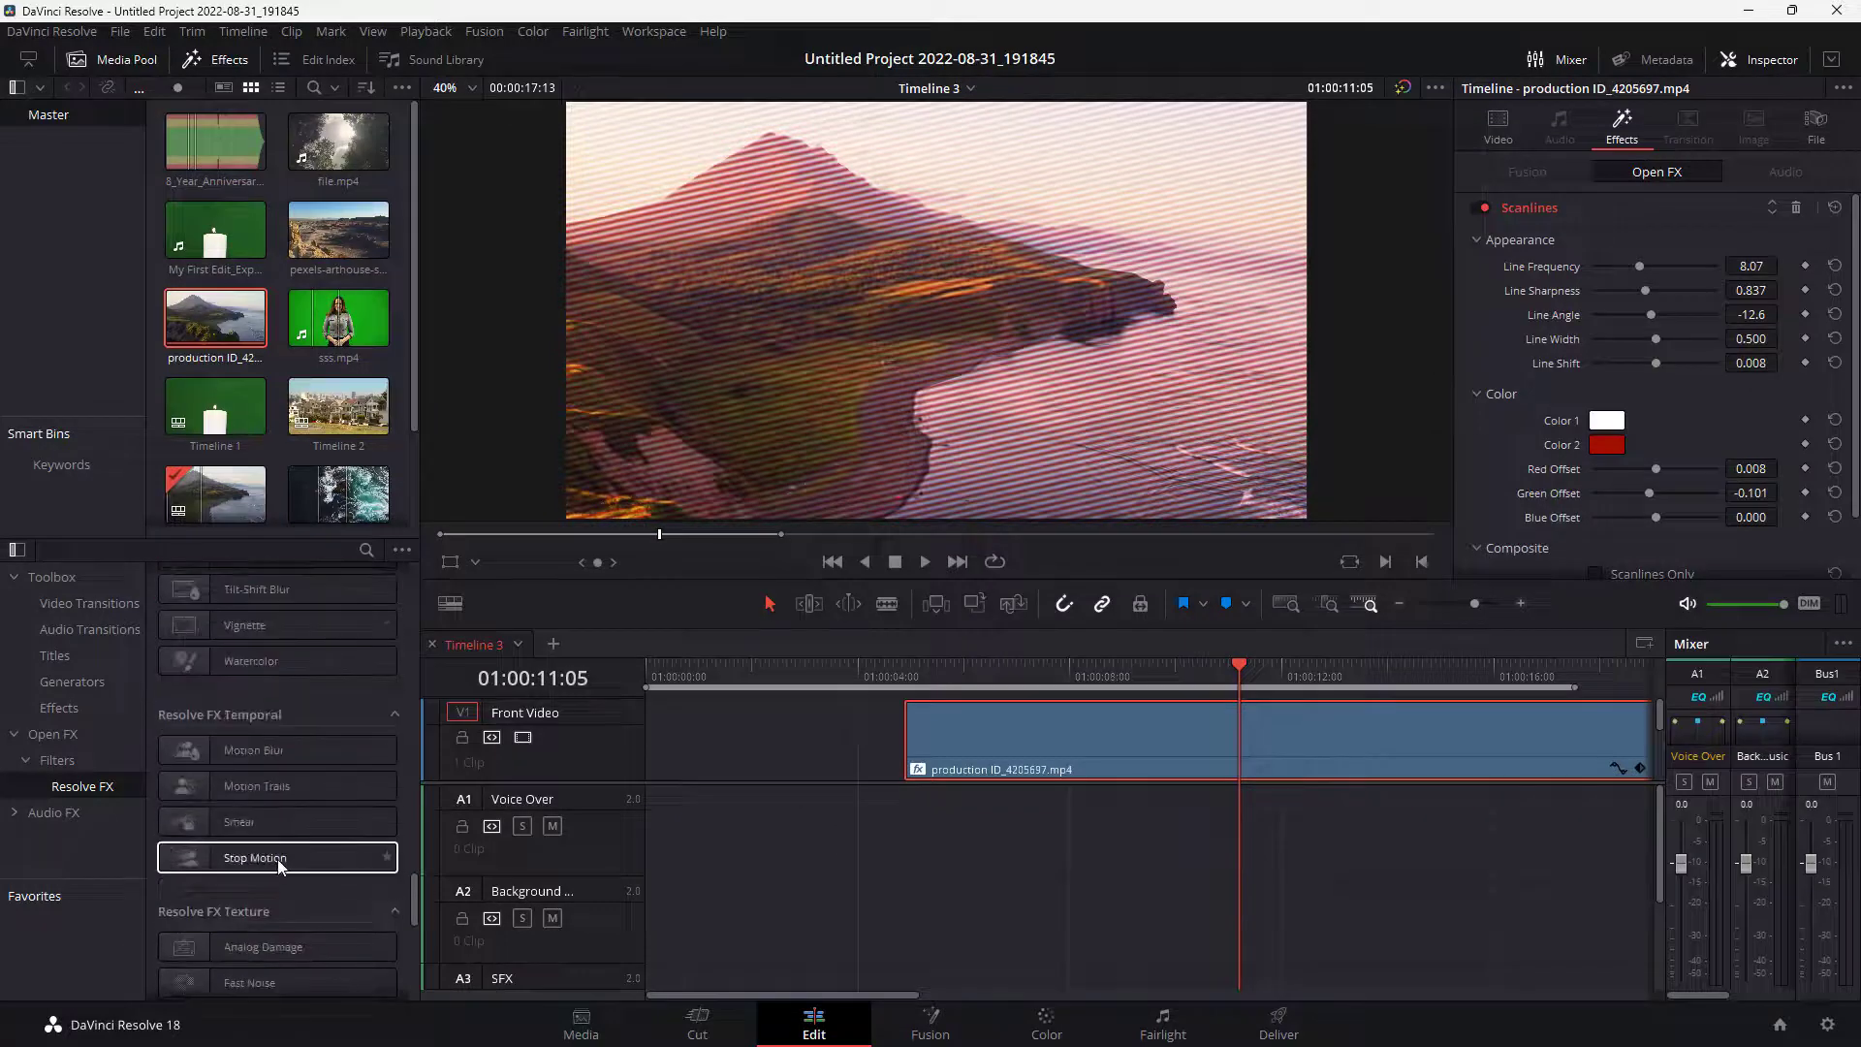
scroll(263, 858, "down", 5)
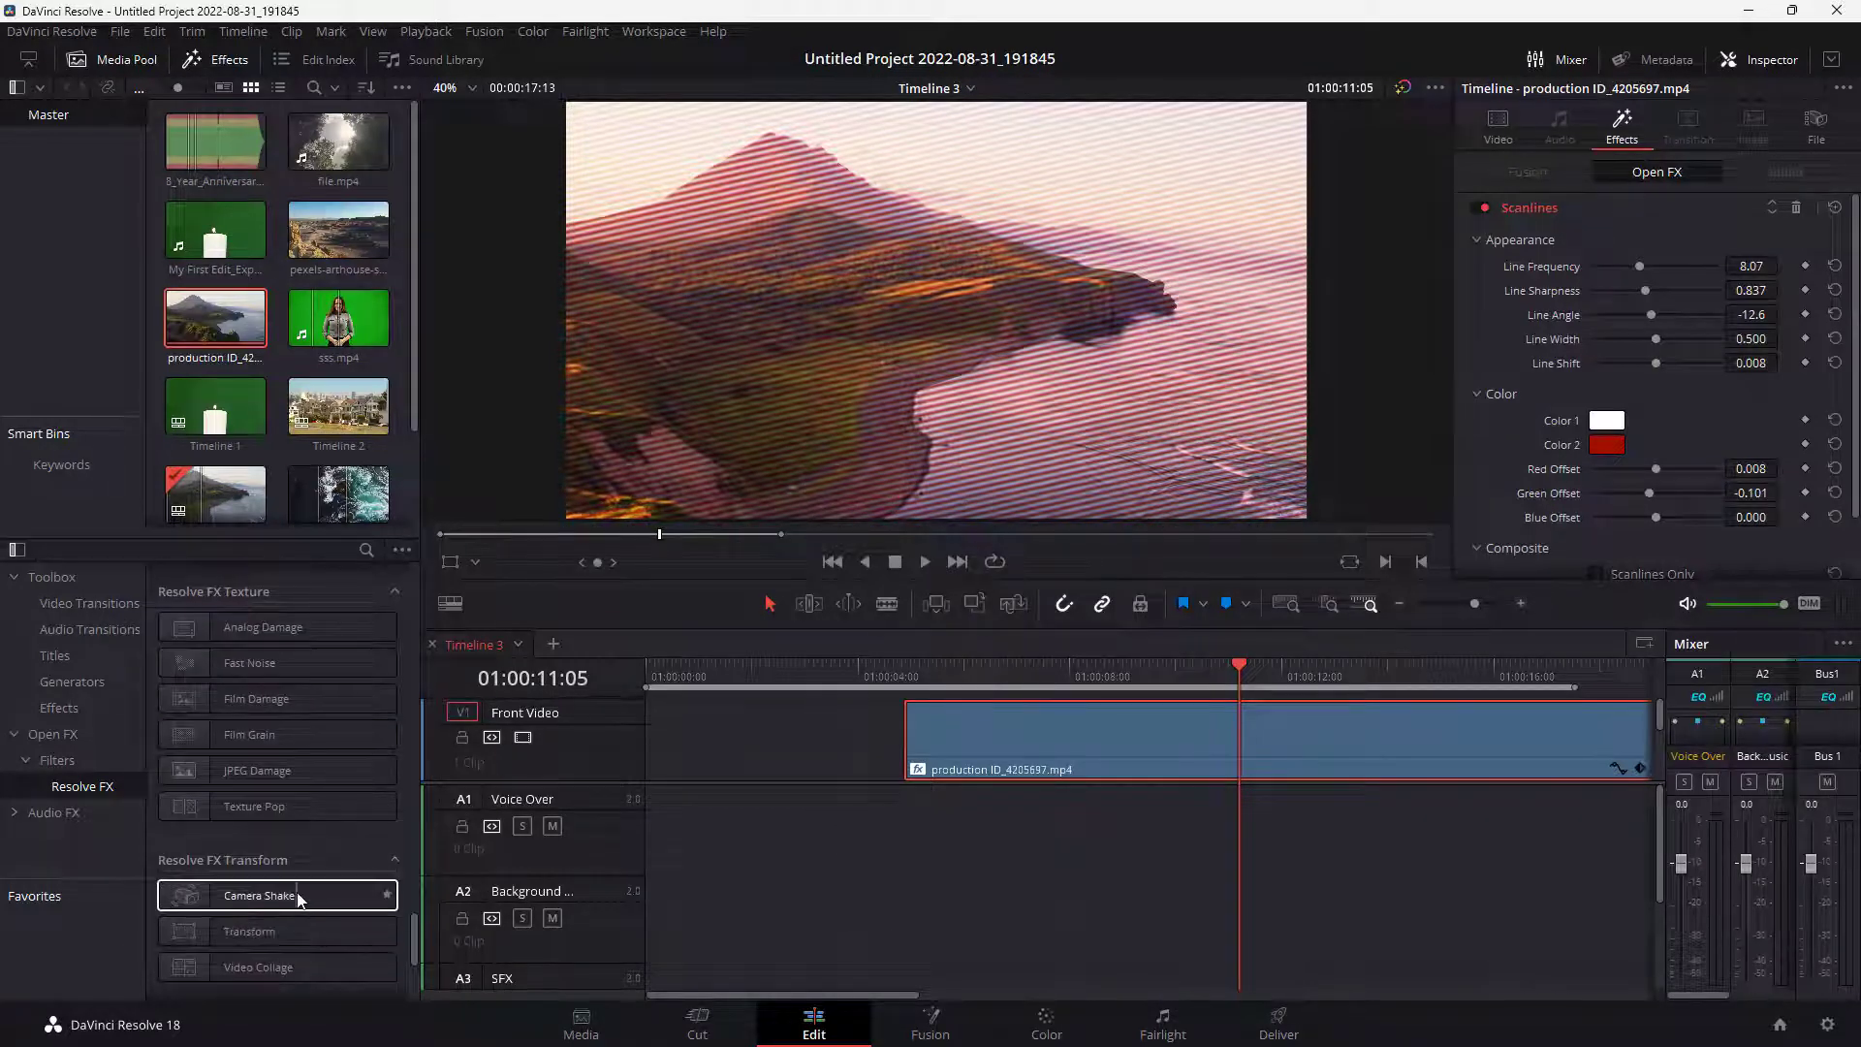
left_click_drag(291, 896, 1038, 730)
key("space")
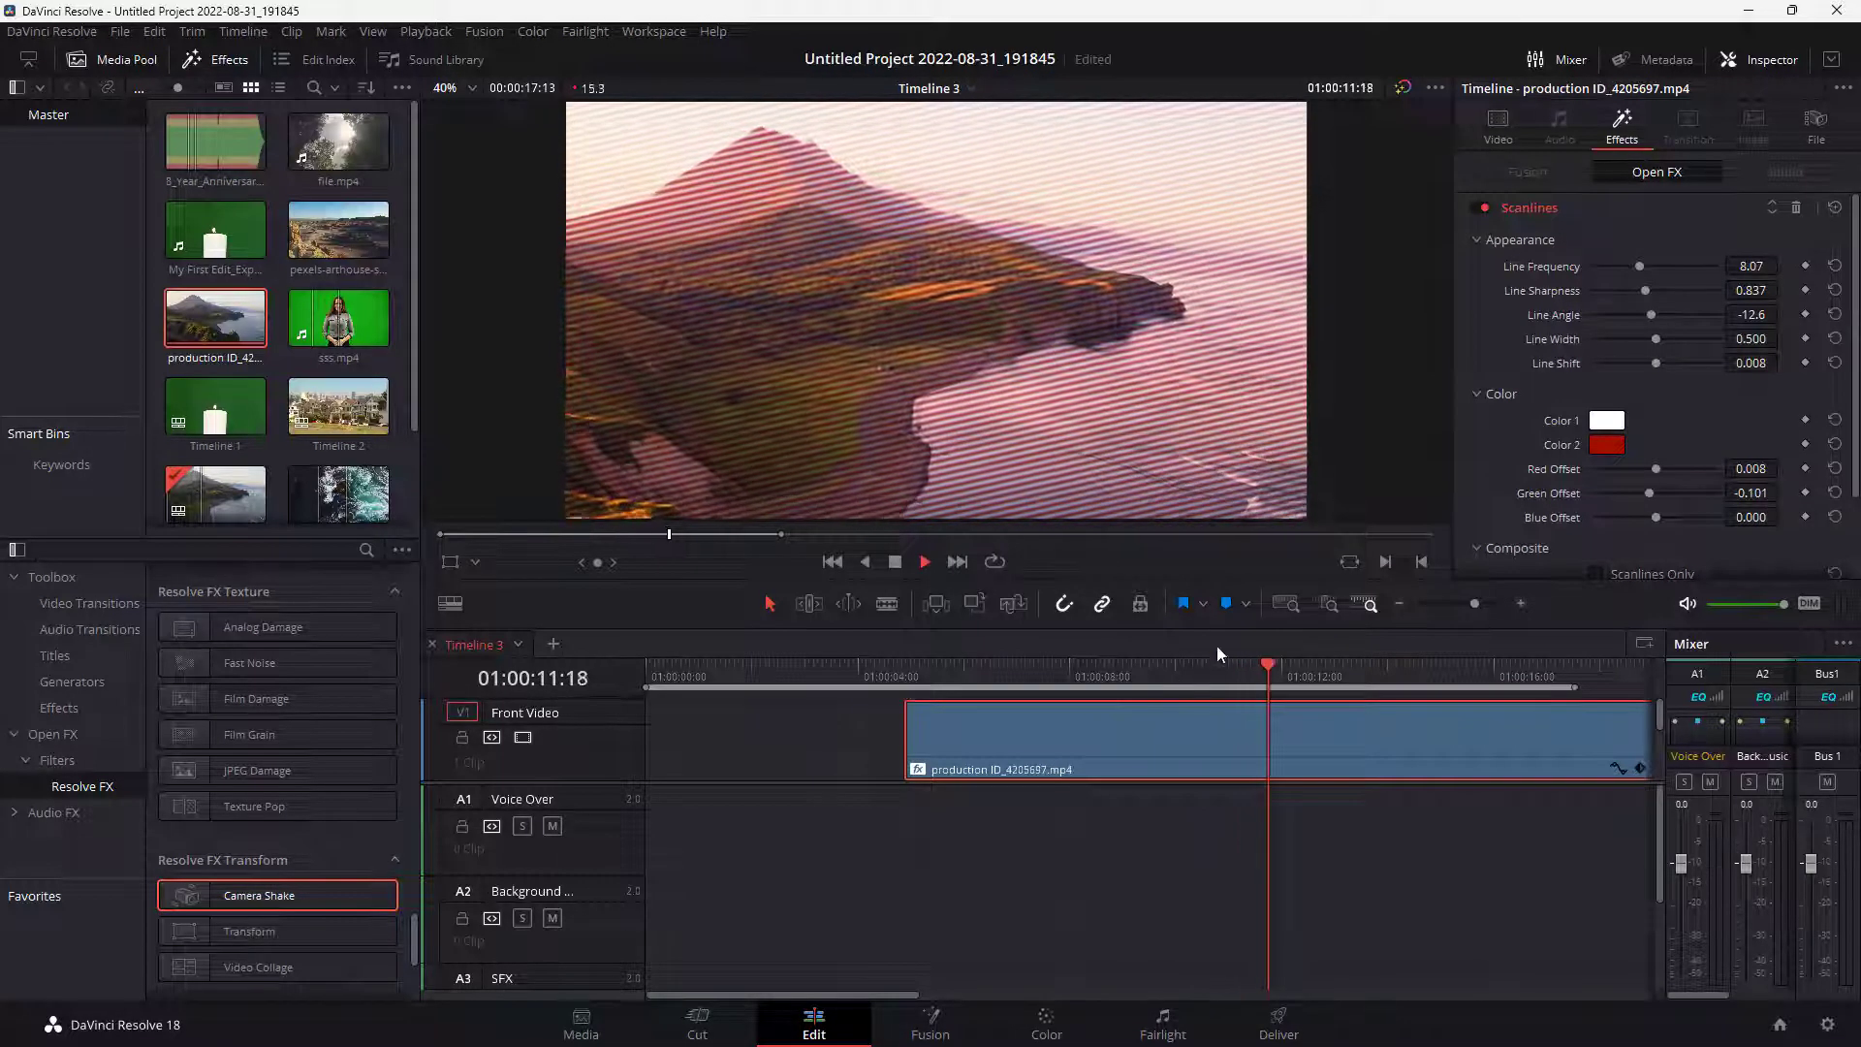
key("space")
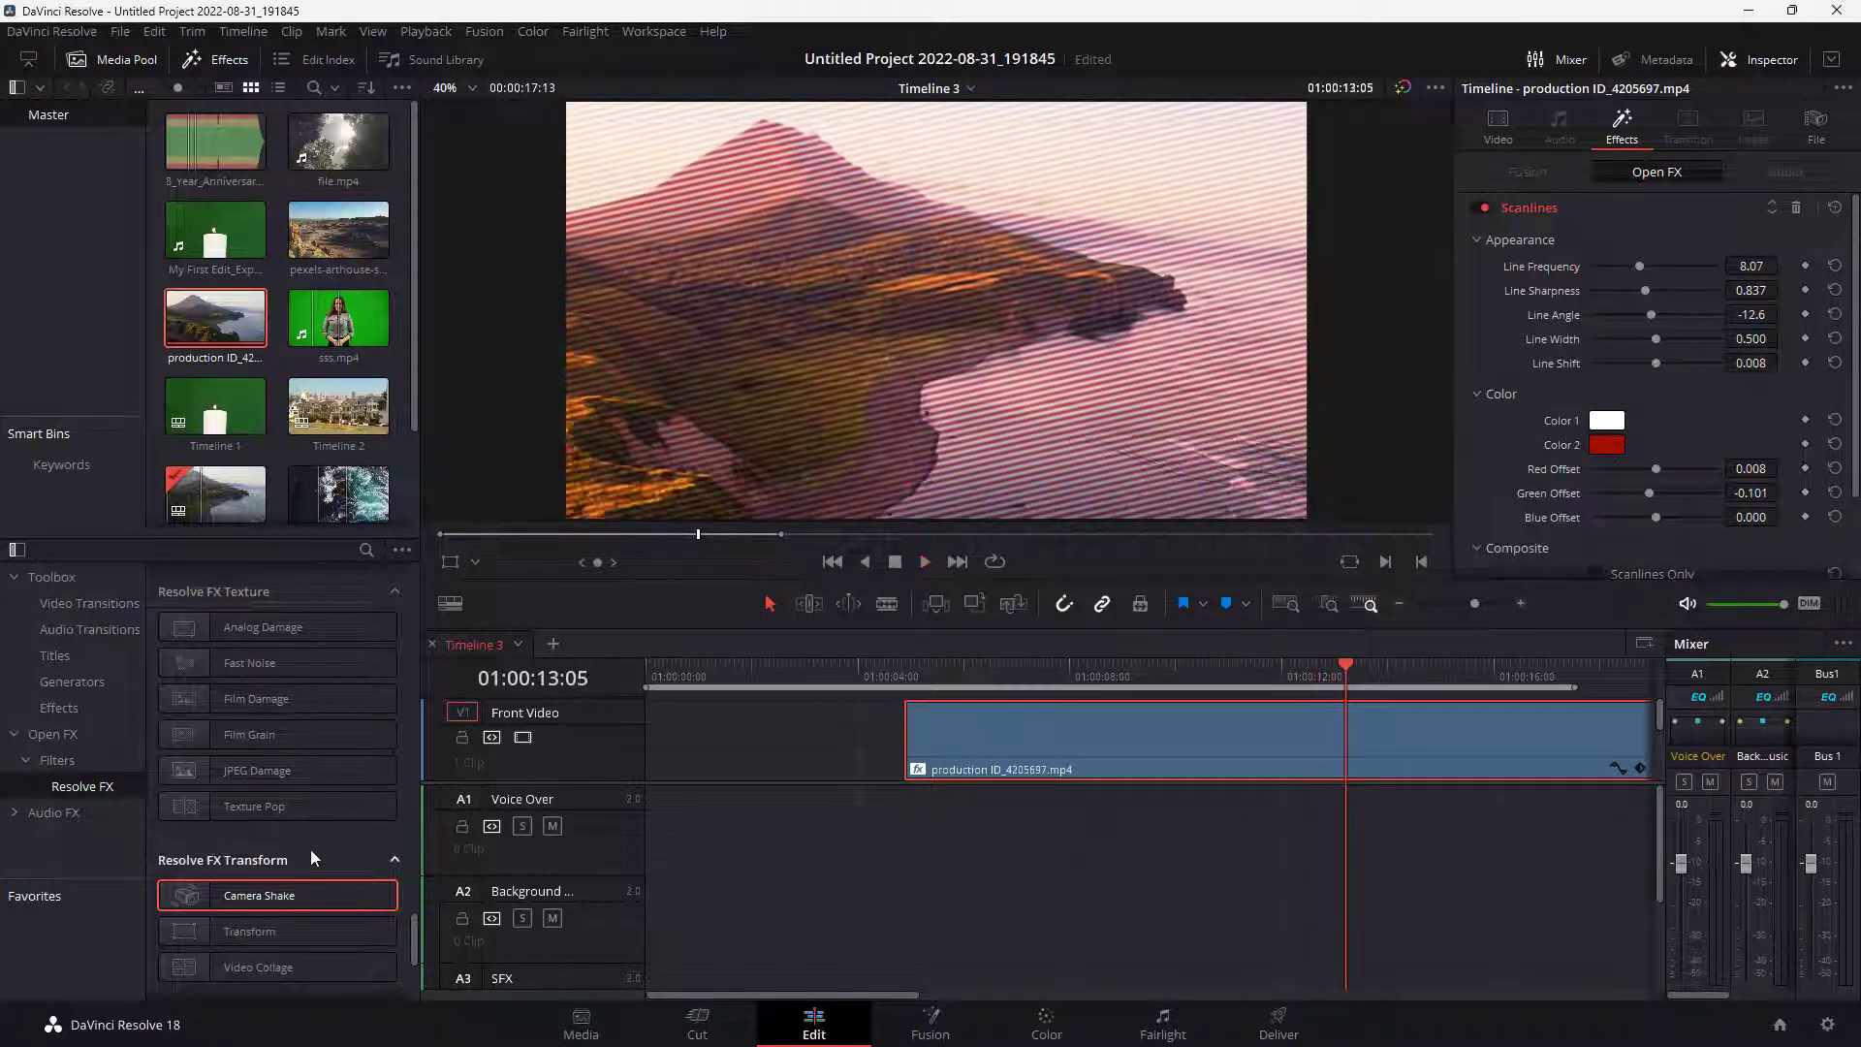
Add Waviness to the coastline clip and preview the stacked effects
scroll(291, 875, "down", 3)
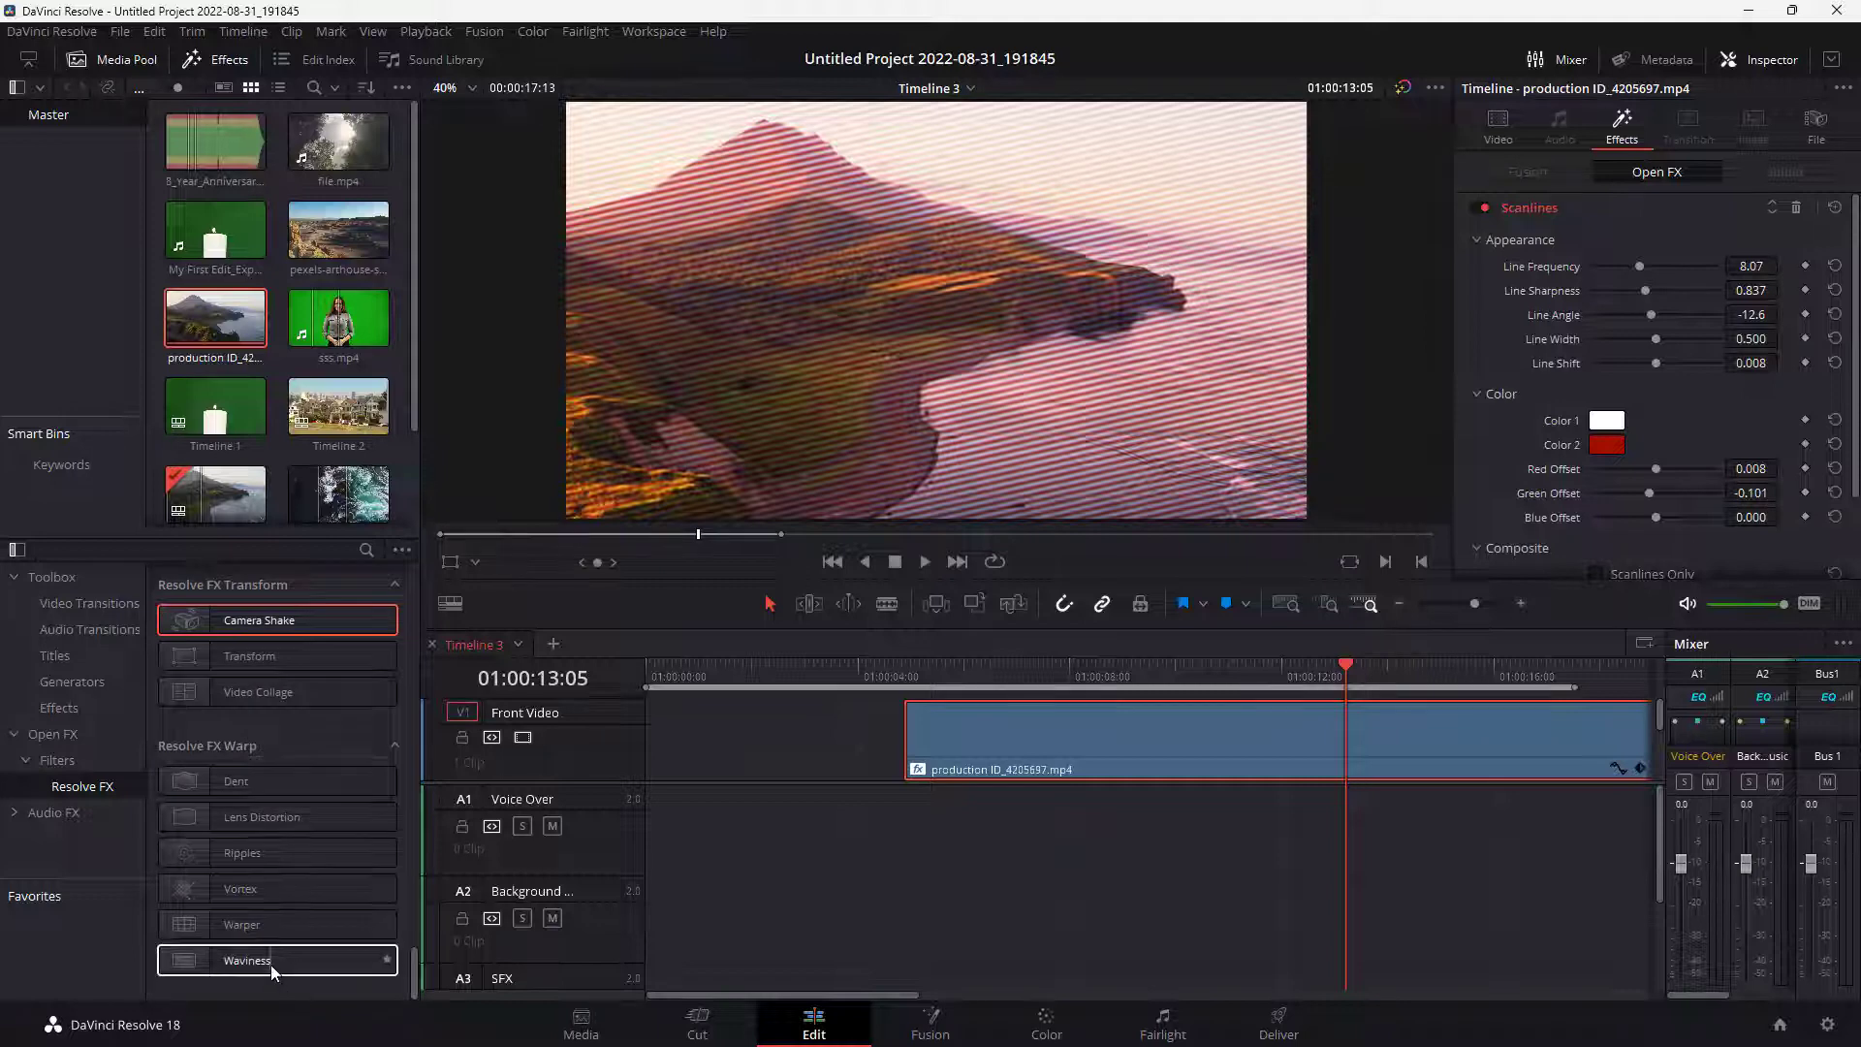
left_click_drag(270, 959, 991, 731)
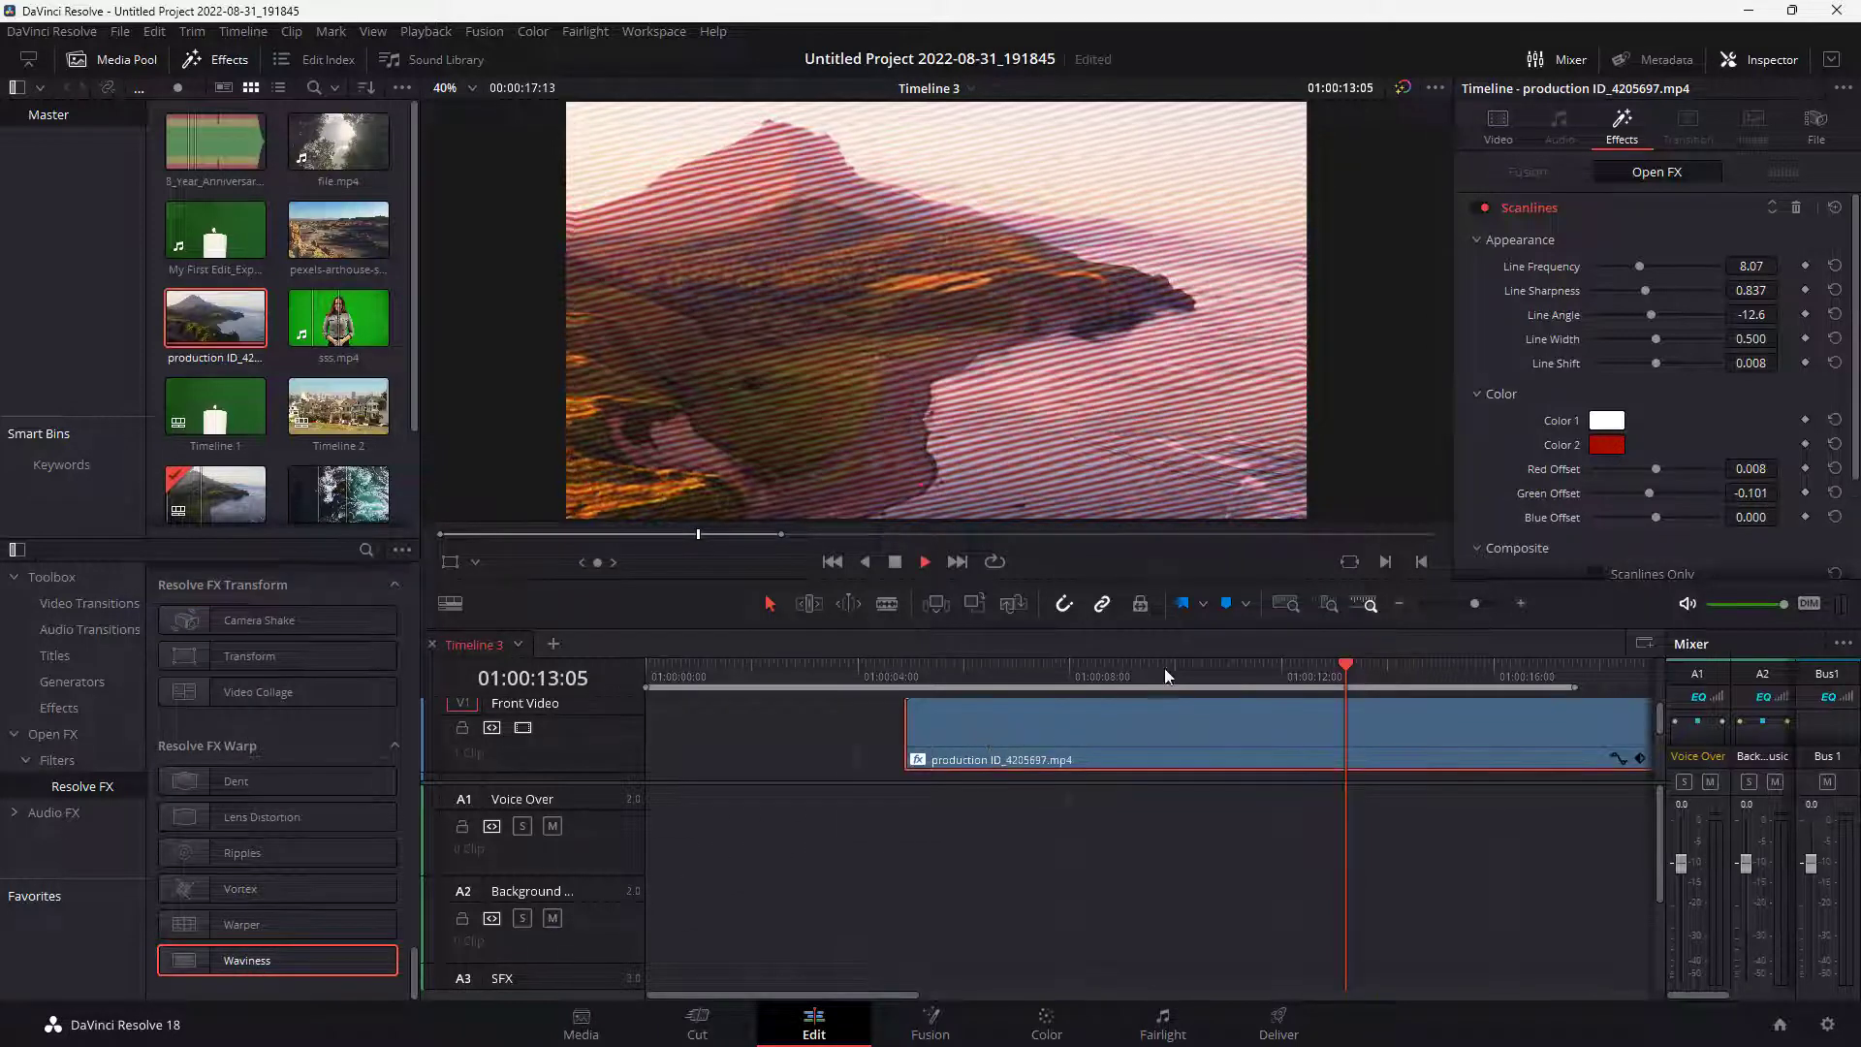
key("space")
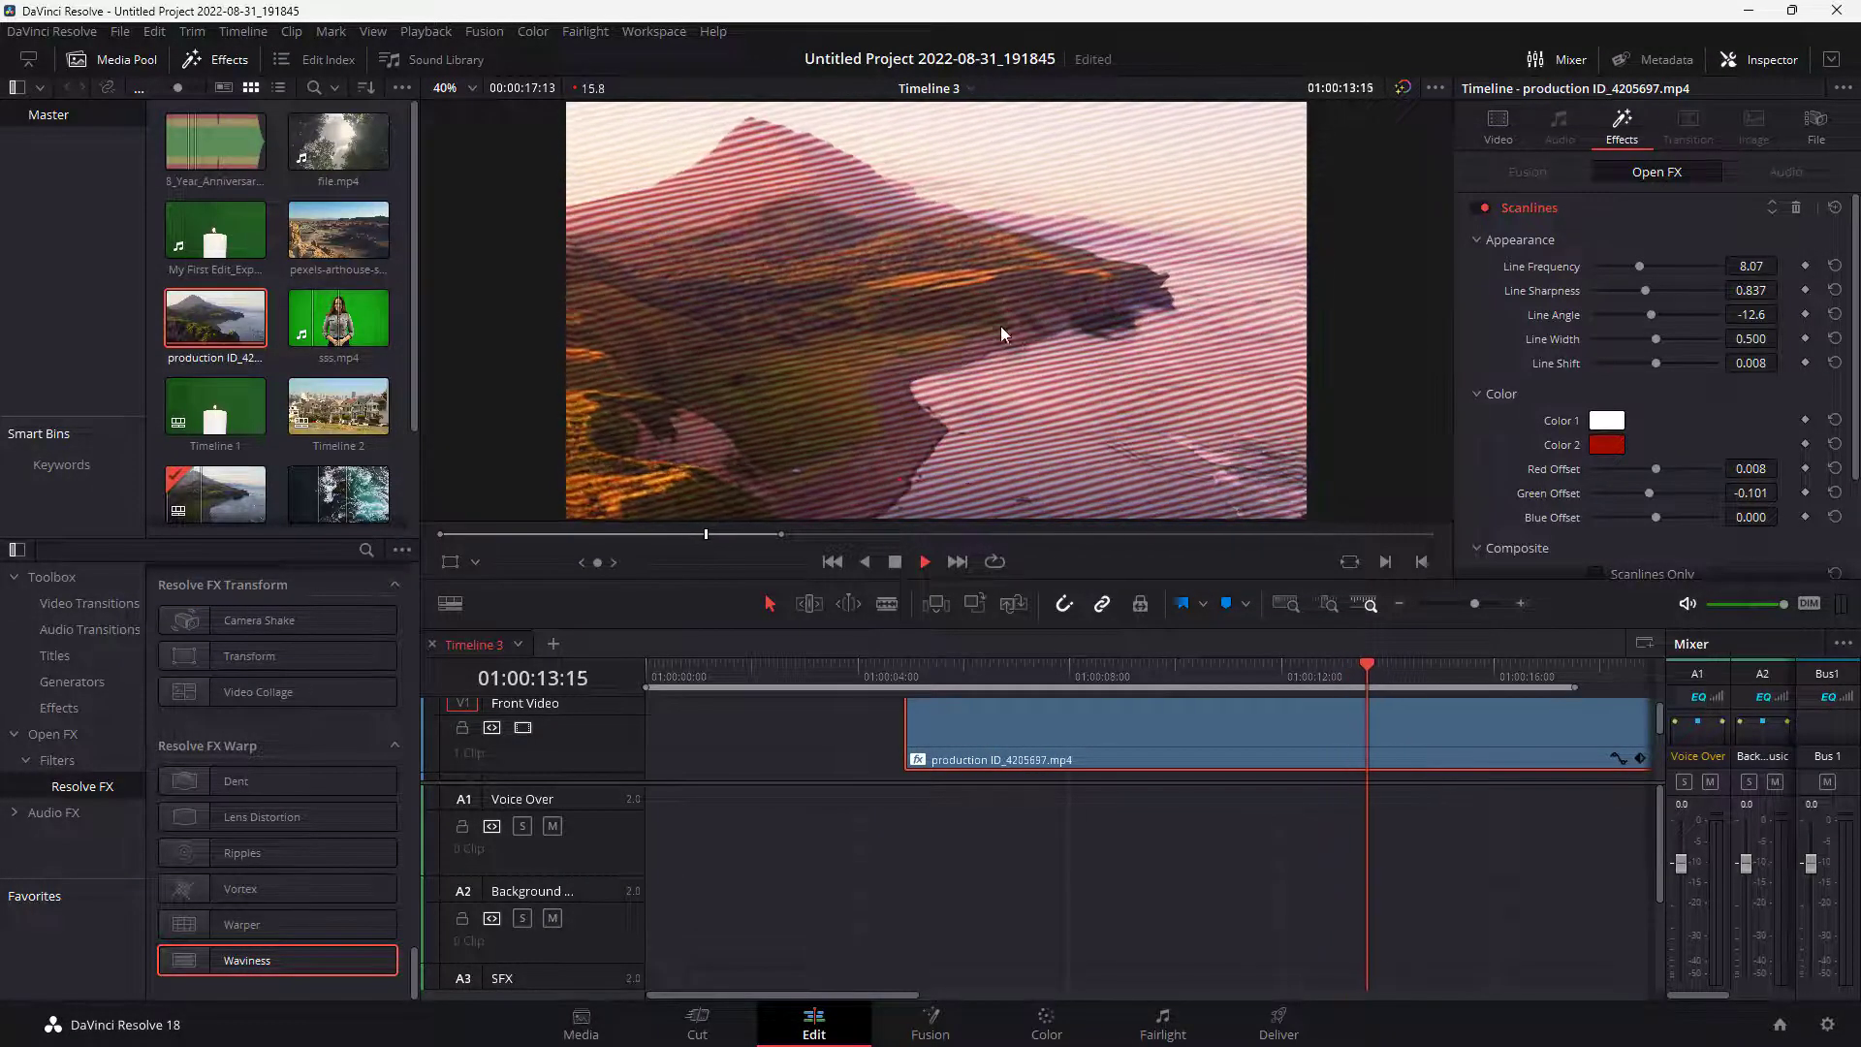
scroll(1552, 357, "down", 3)
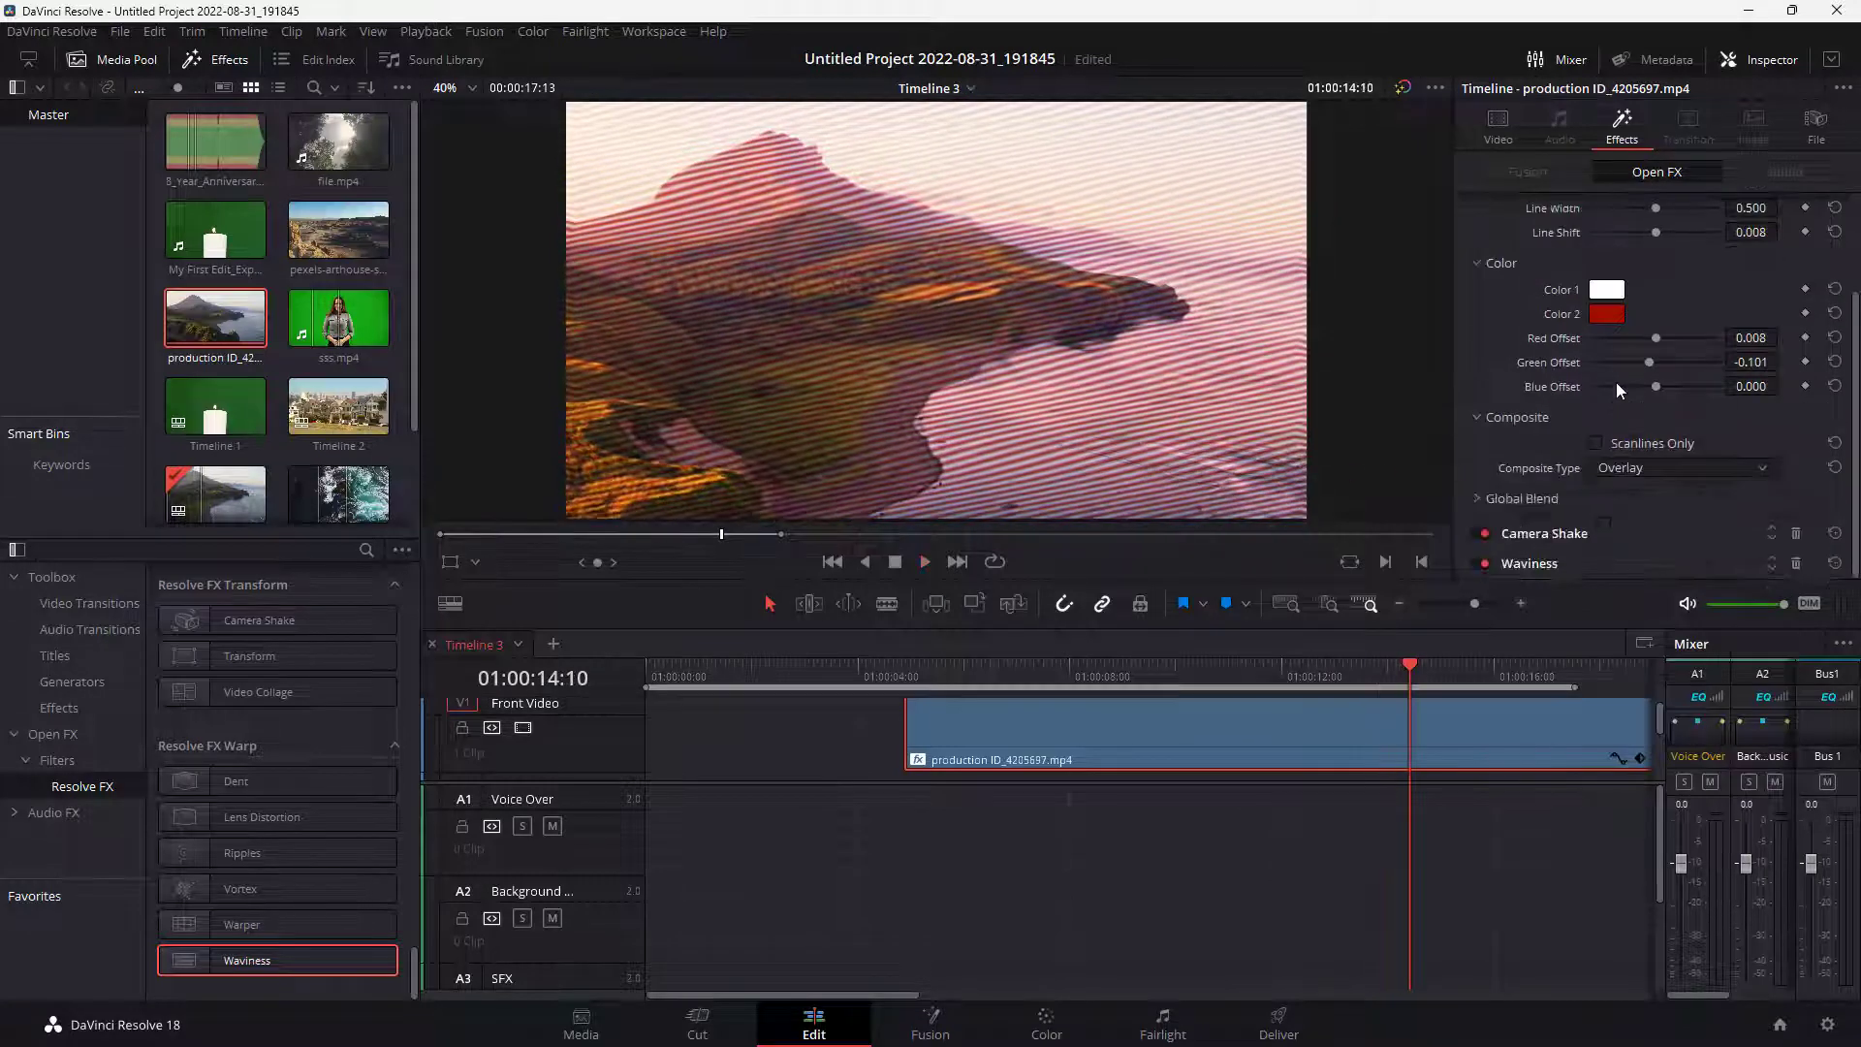
Delete Waviness, Camera Shake and Scanlines from the clip's Inspector Effects tab
left_click(1797, 563)
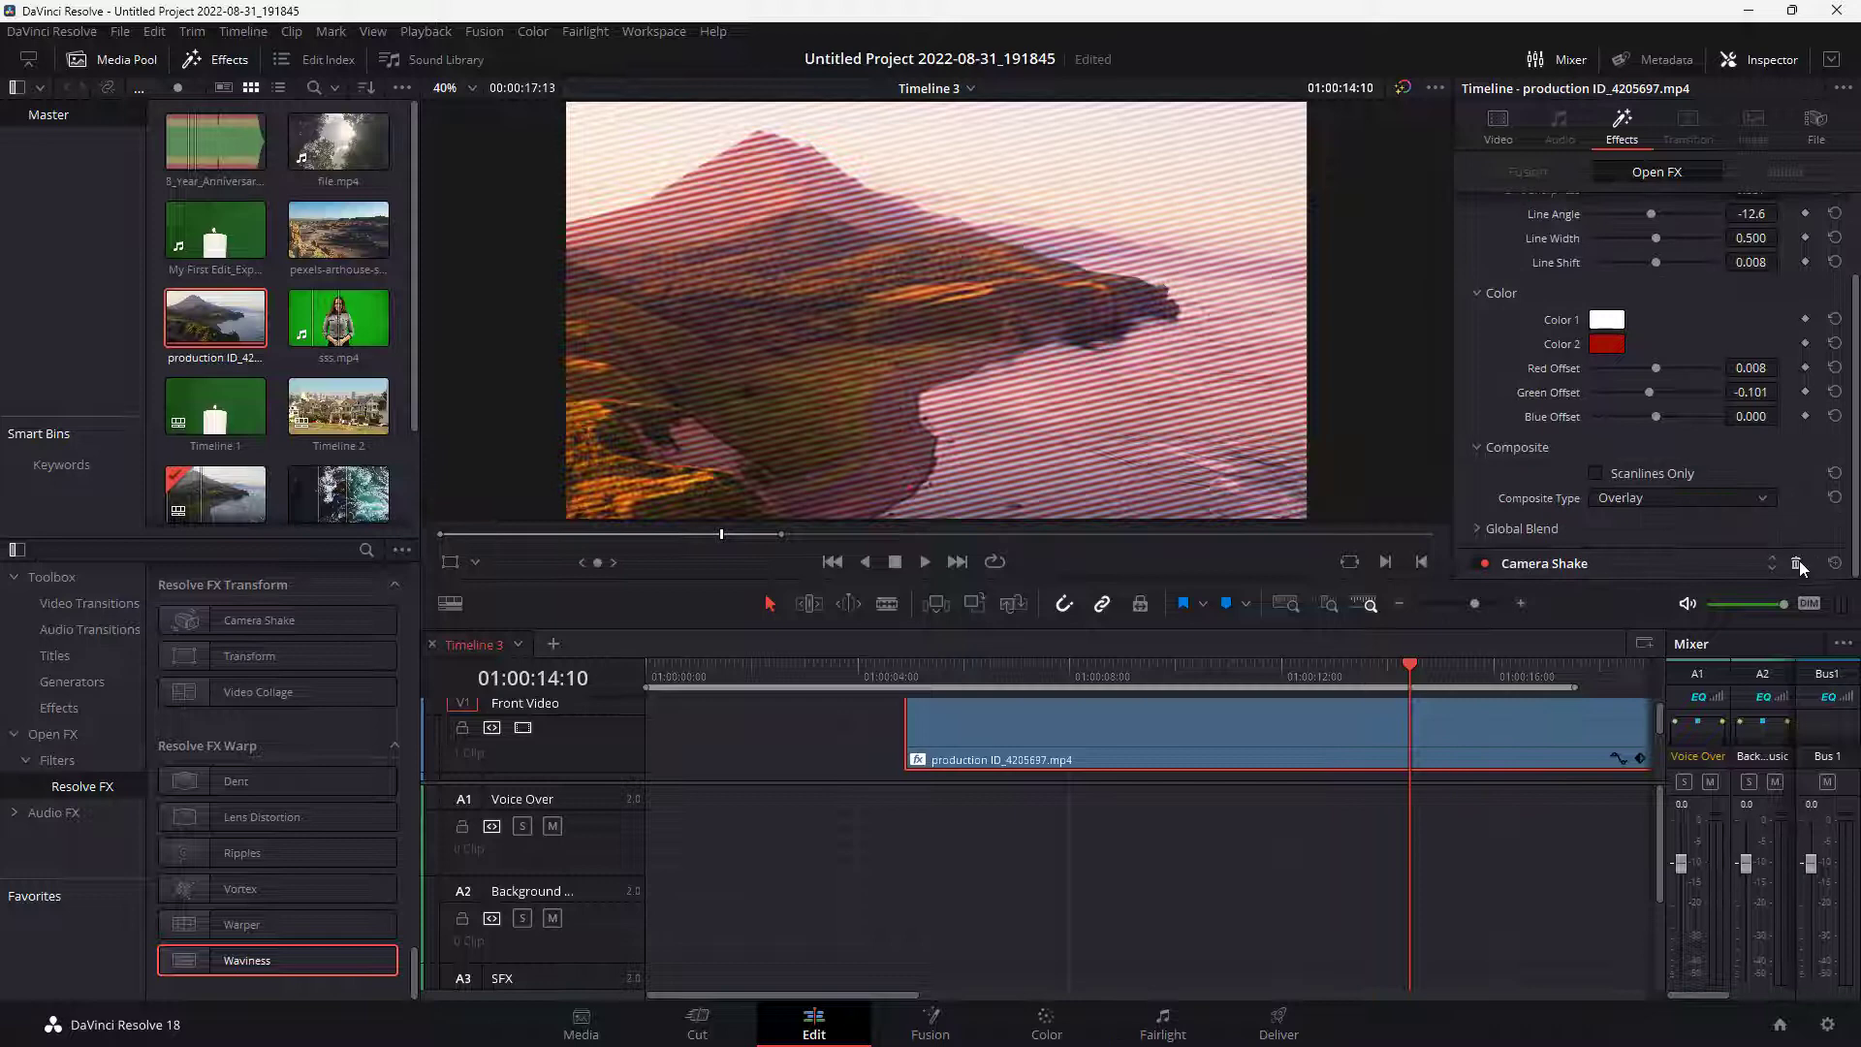
left_click(1797, 562)
left_click(1797, 208)
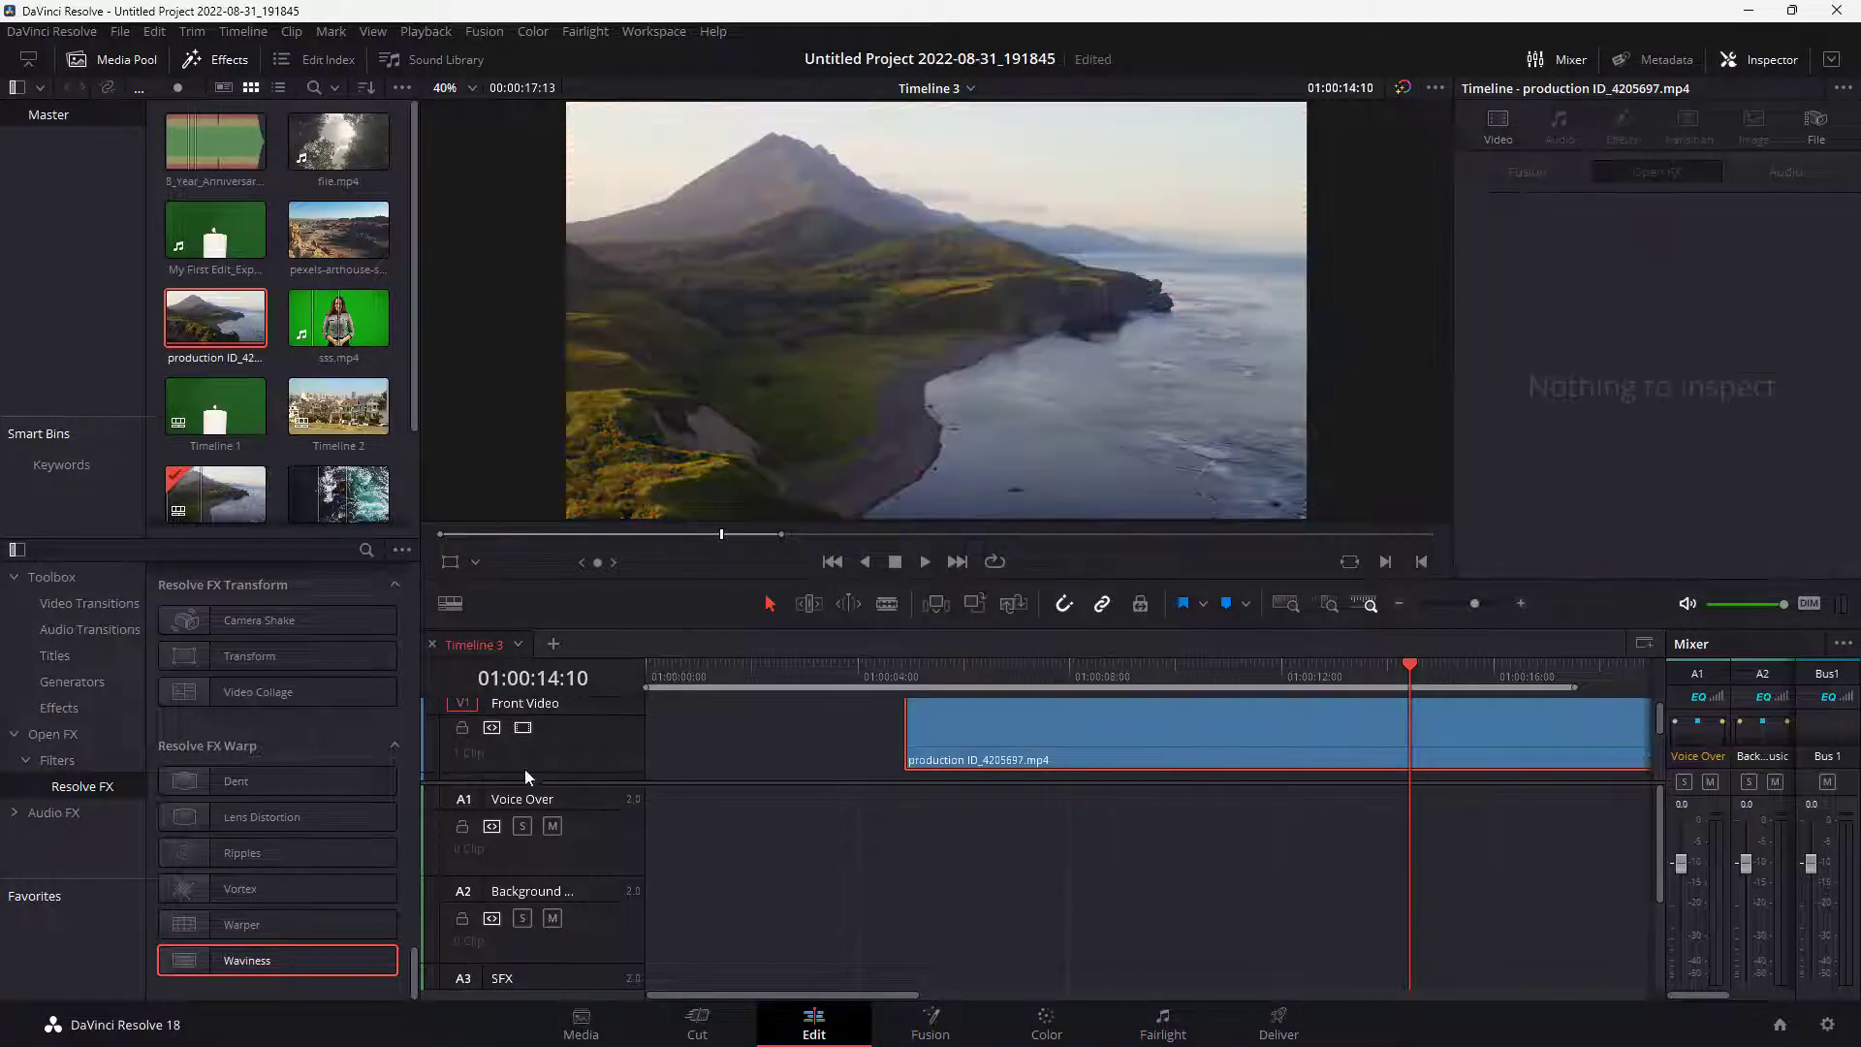
scroll(312, 828, "up", 5)
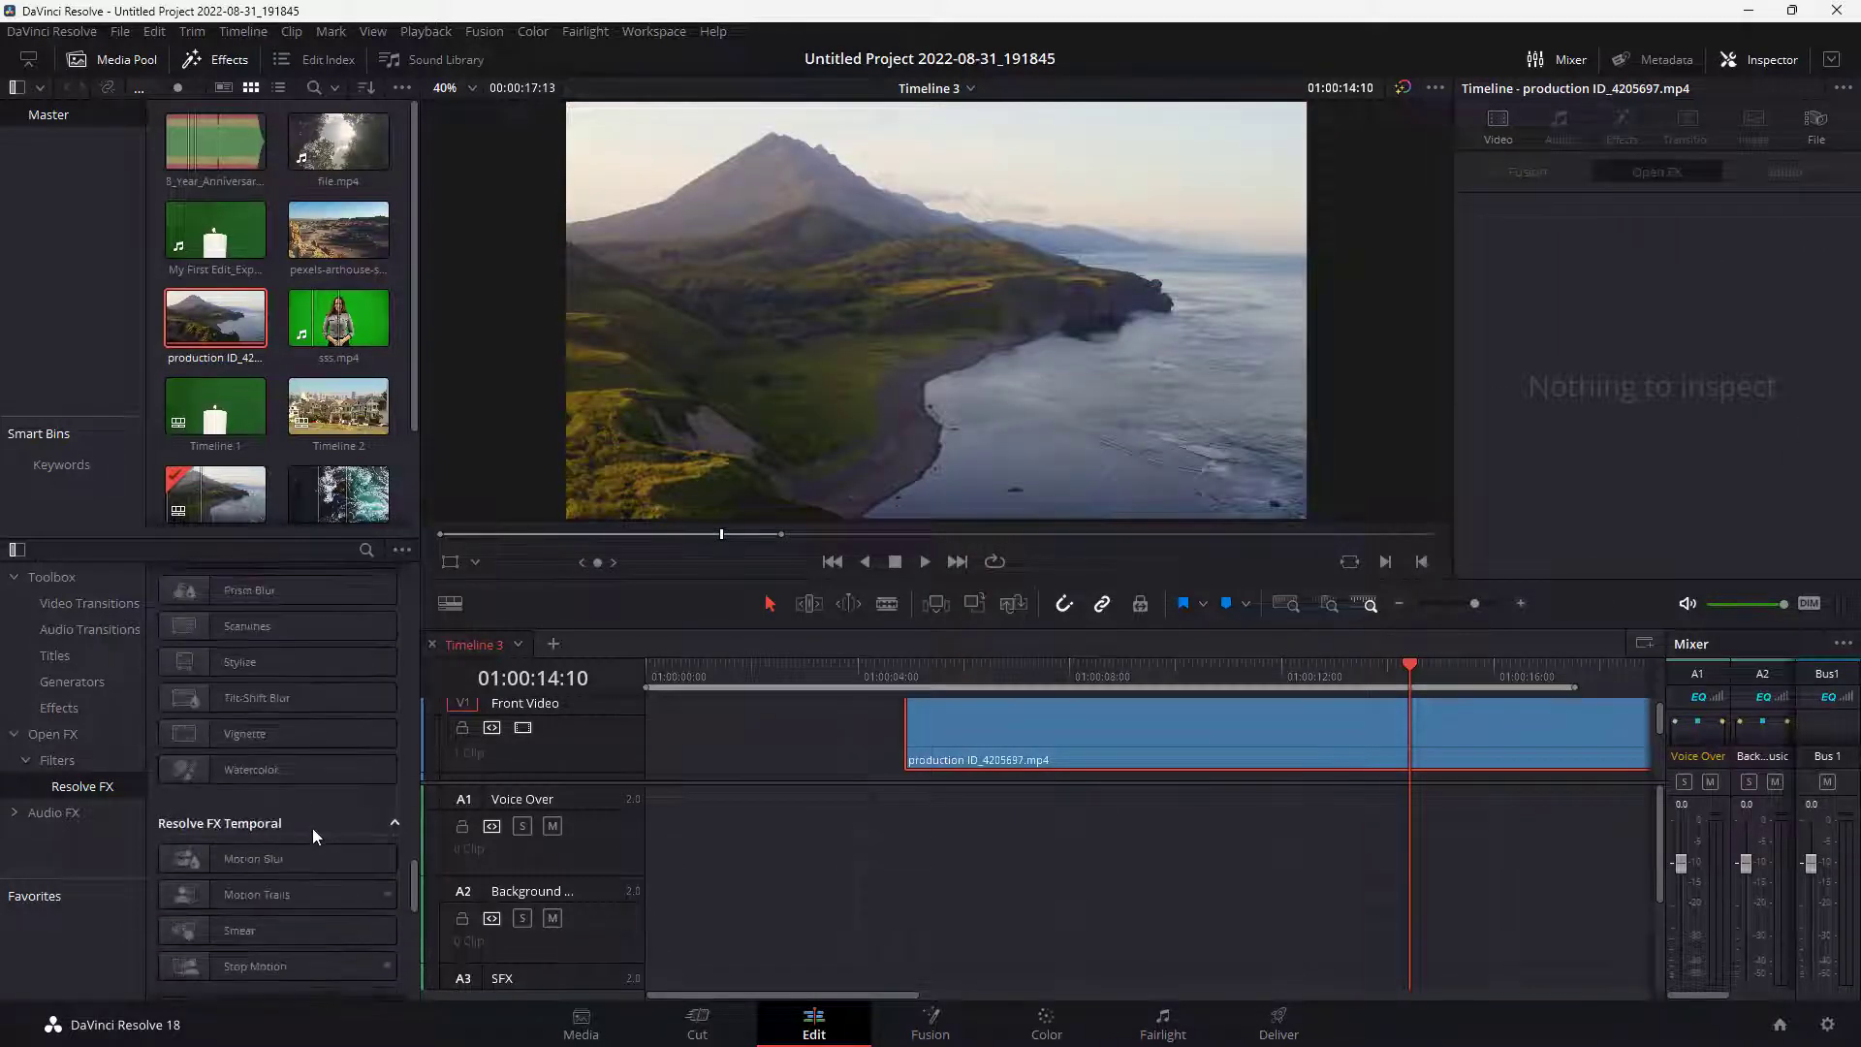
scroll(316, 828, "up", 1)
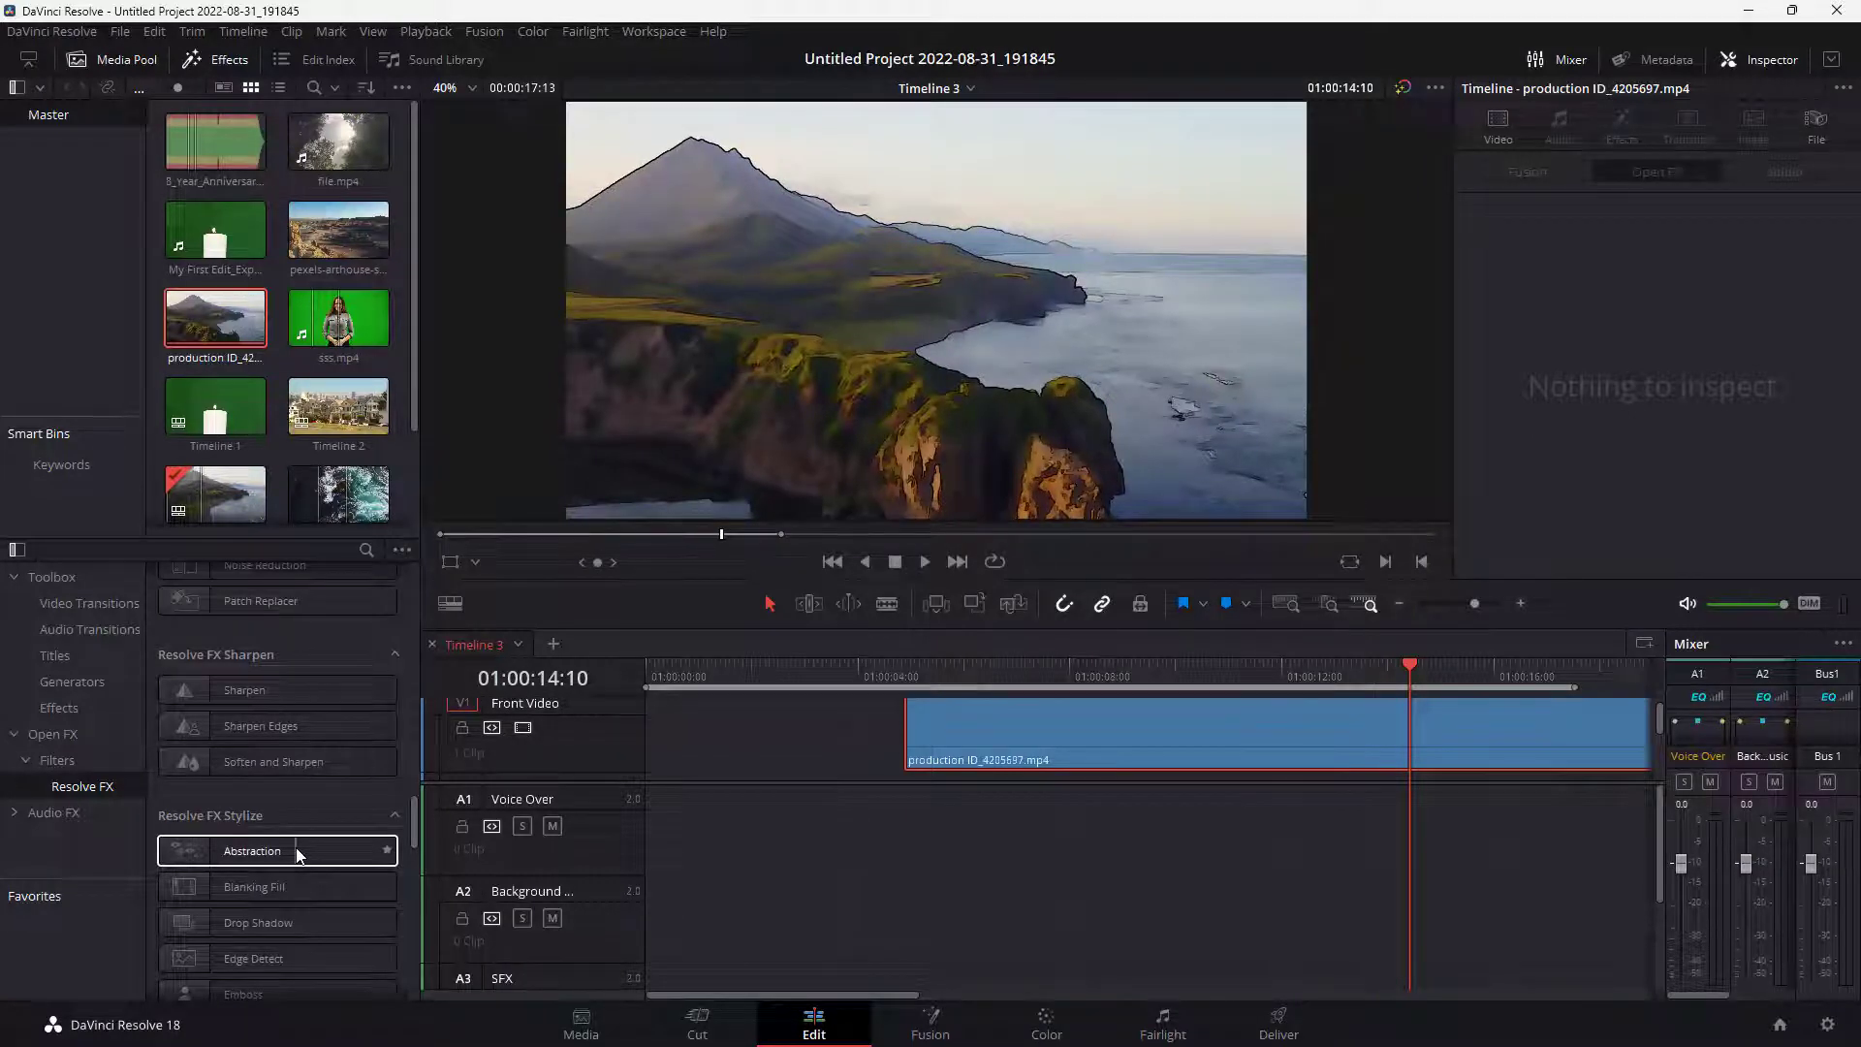
scroll(297, 851, "up", 2)
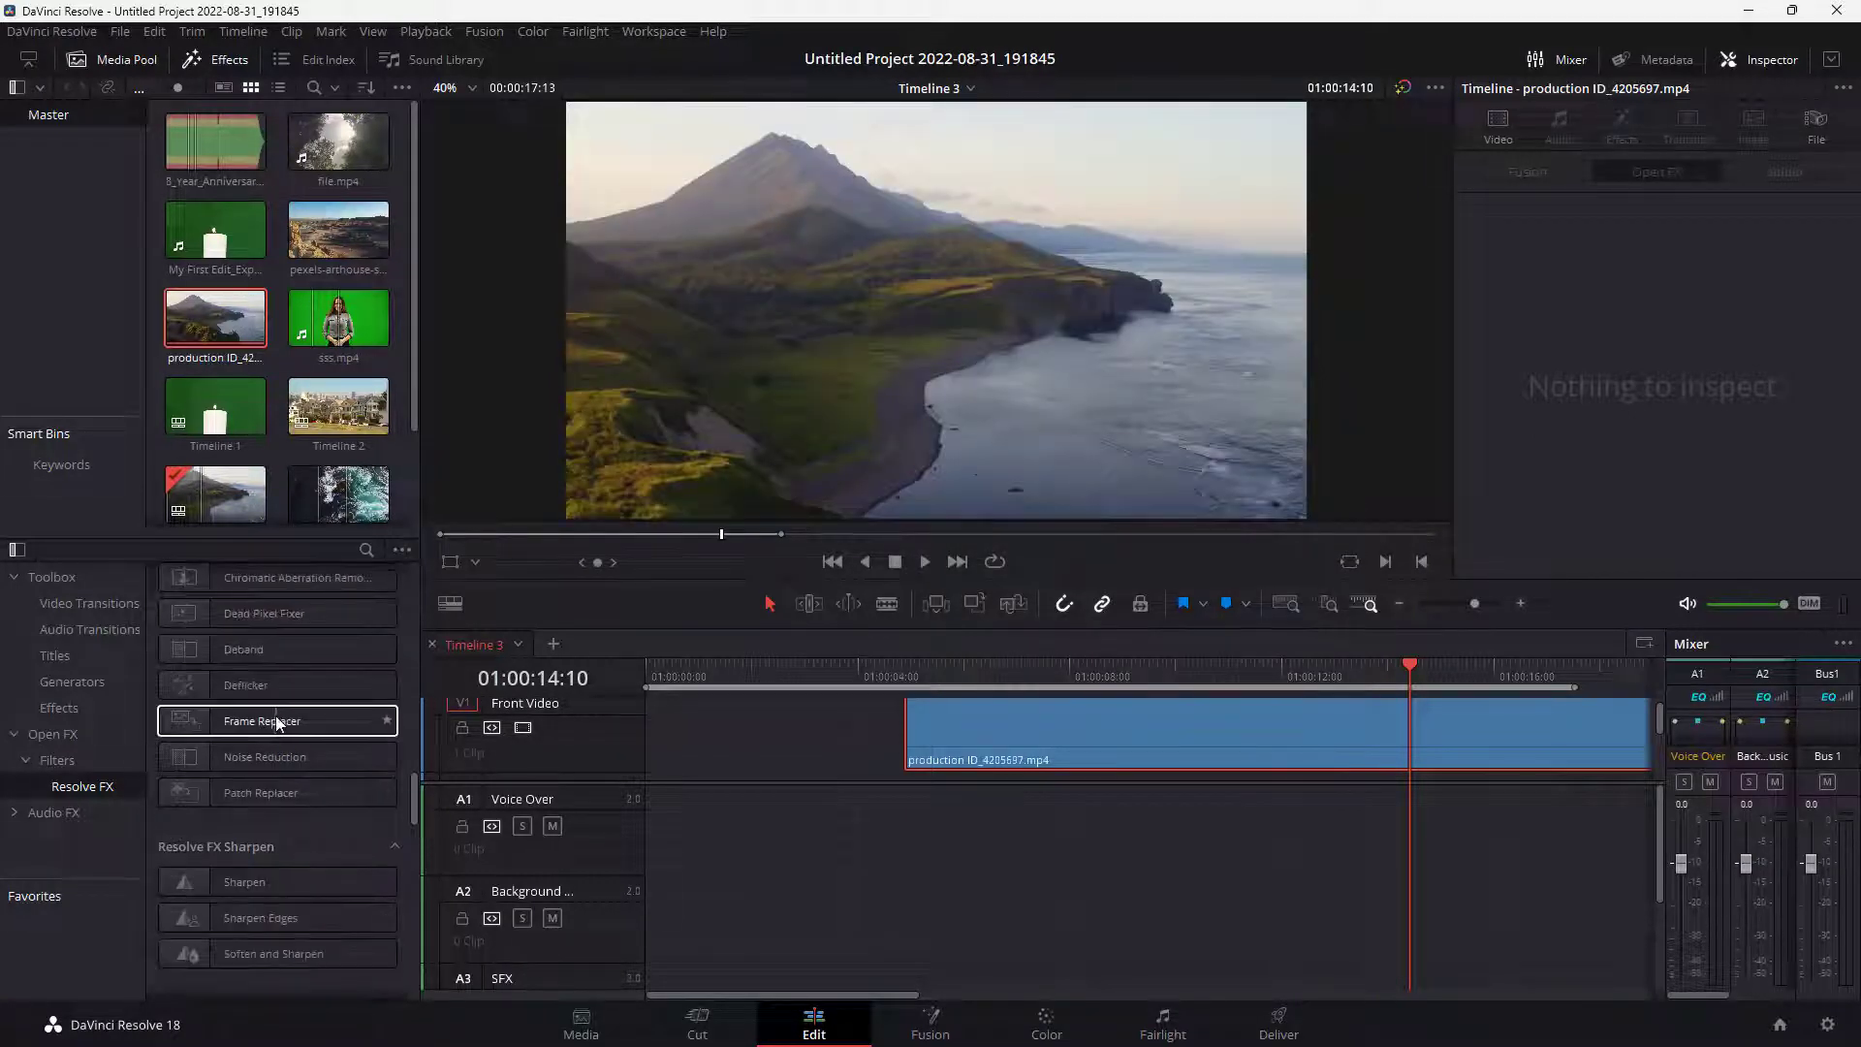
scroll(279, 723, "up", 4)
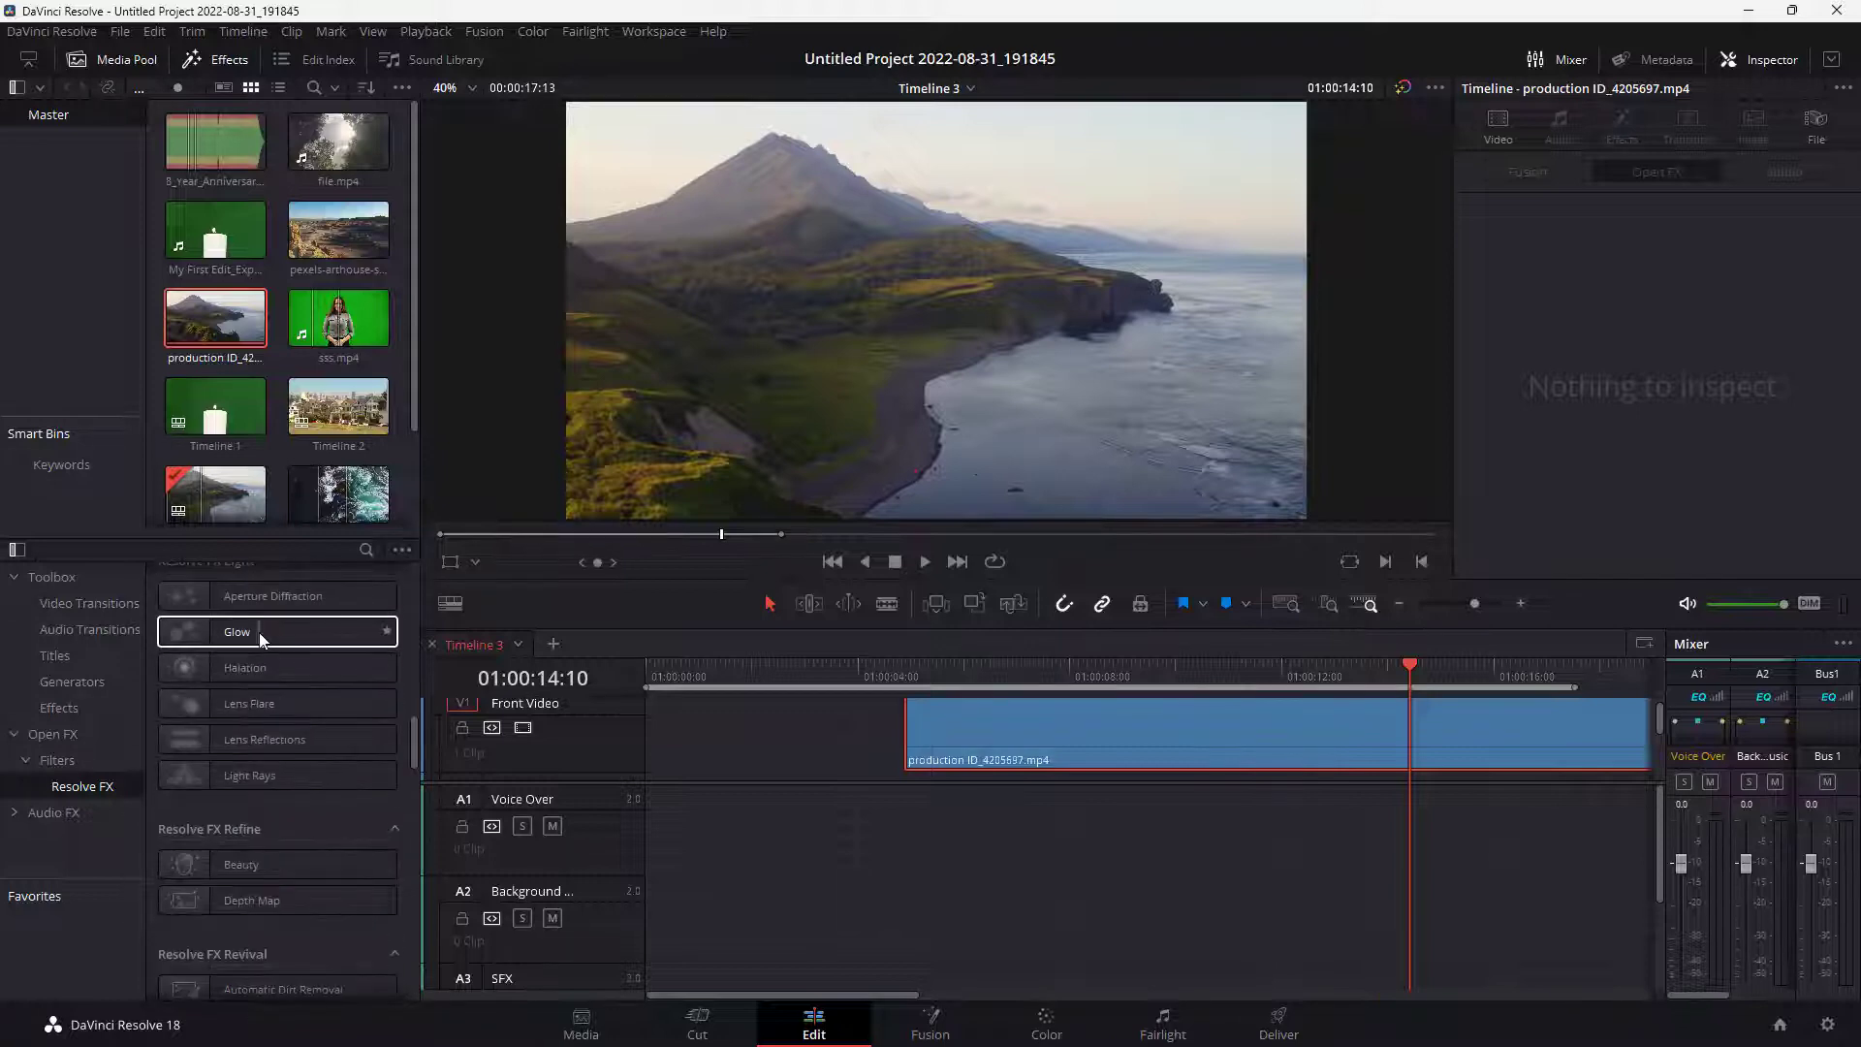
Apply Glow to the coastline clip with Spread 1.907 and Gain 0.744
left_click_drag(333, 665, 1112, 724)
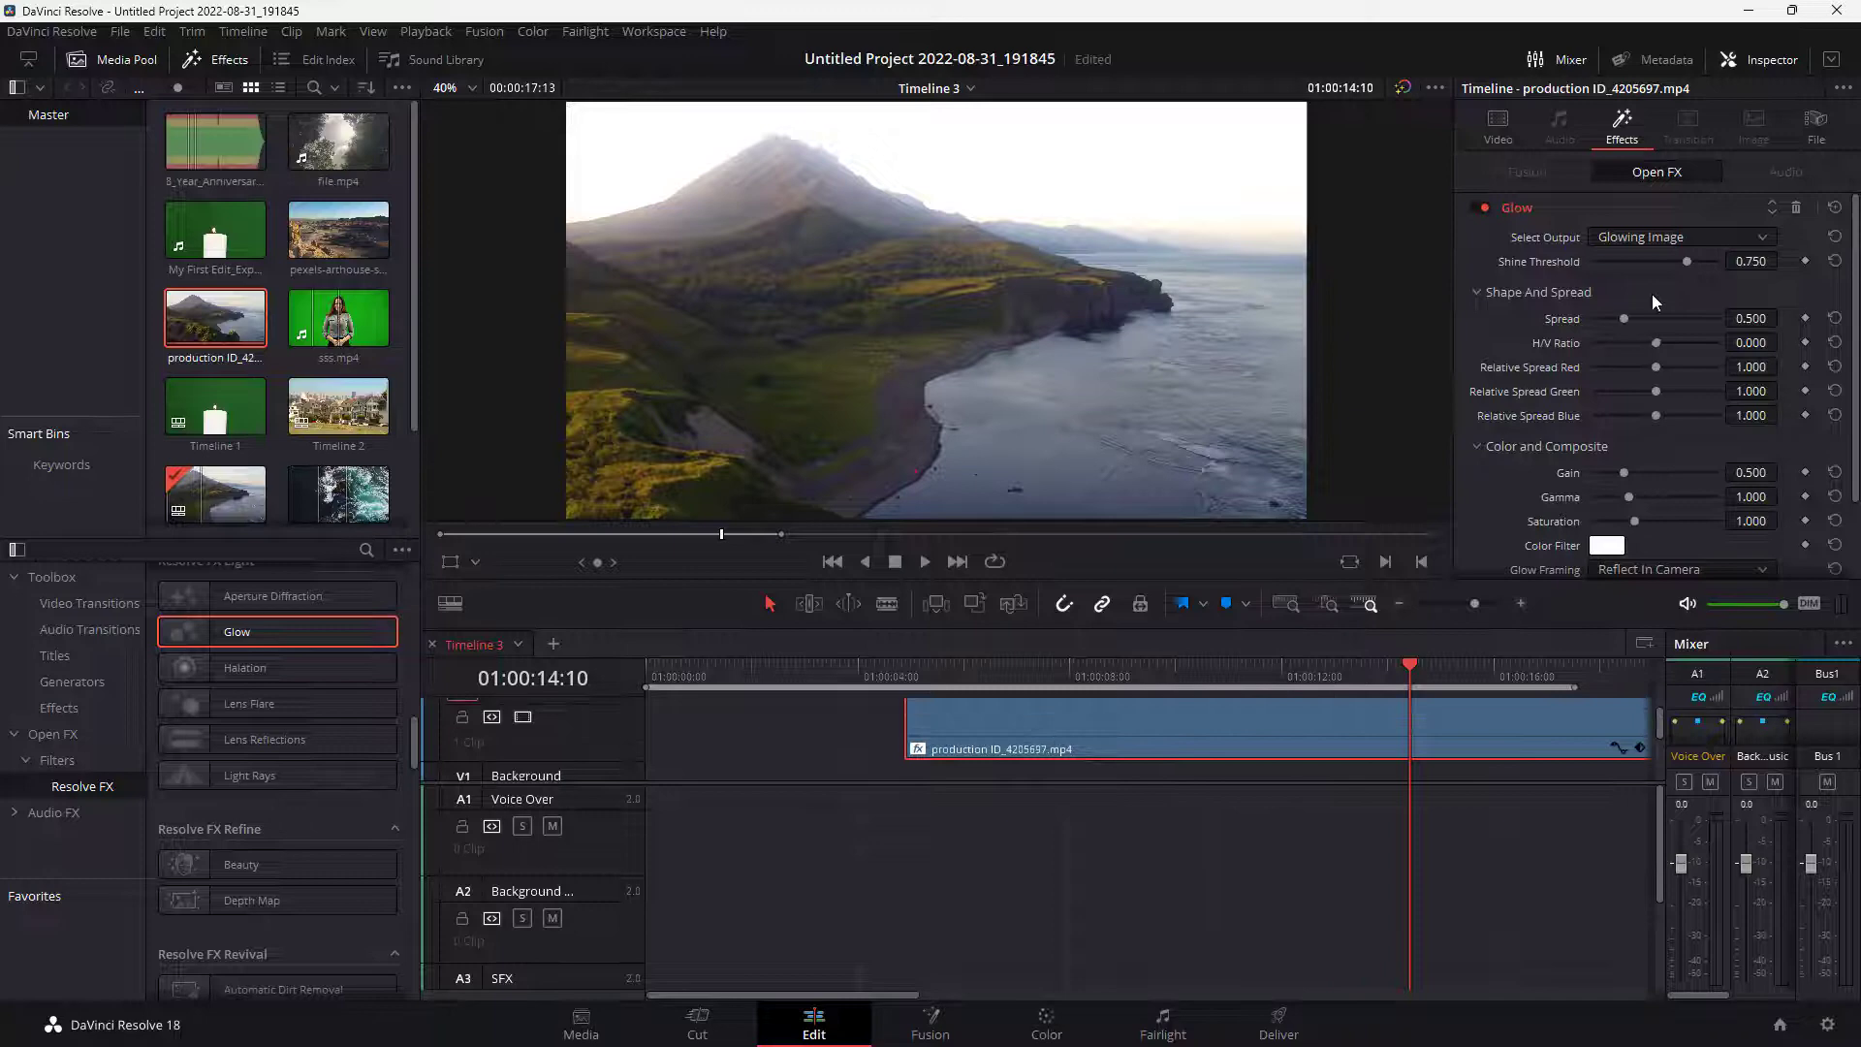
left_click_drag(1612, 318, 1642, 351)
mouse_move(1631, 475)
left_mouse_down()
mouse_move(1666, 475)
mouse_move(1642, 481)
left_mouse_up()
scroll(341, 685, "down", 8)
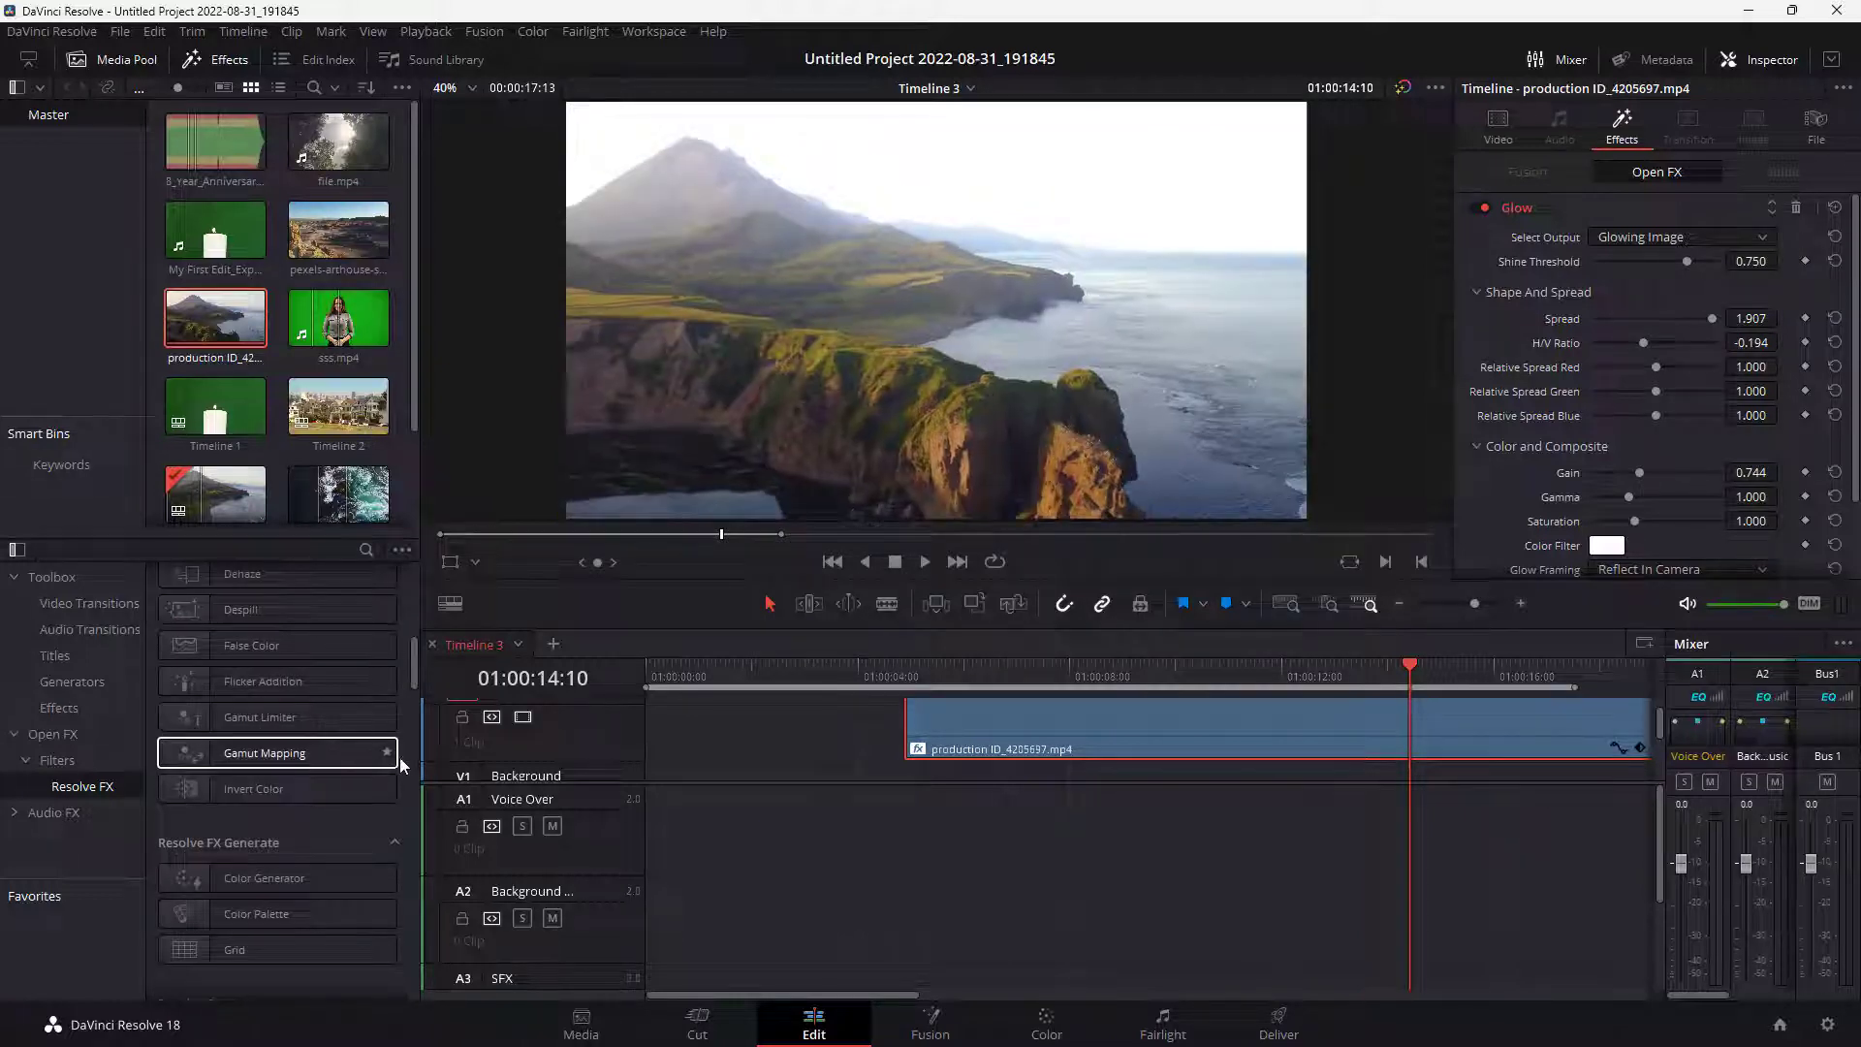
scroll(235, 712, "up", 5)
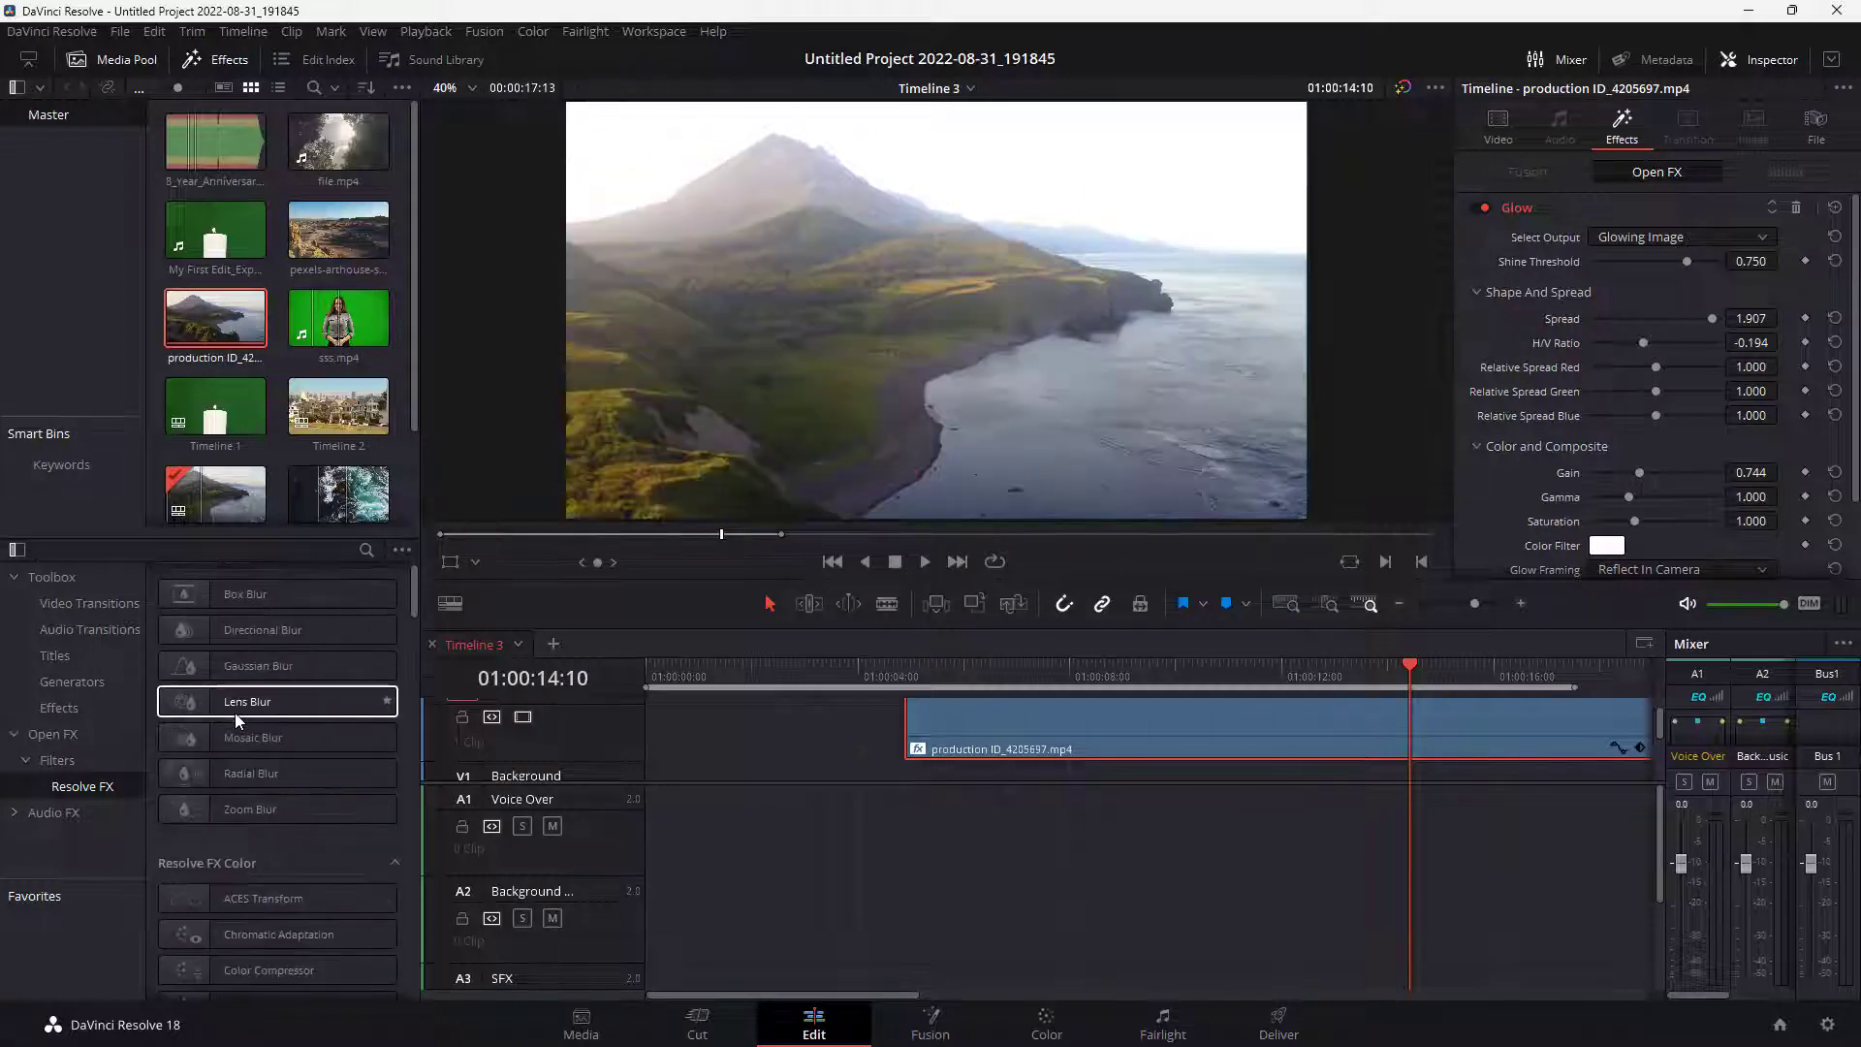